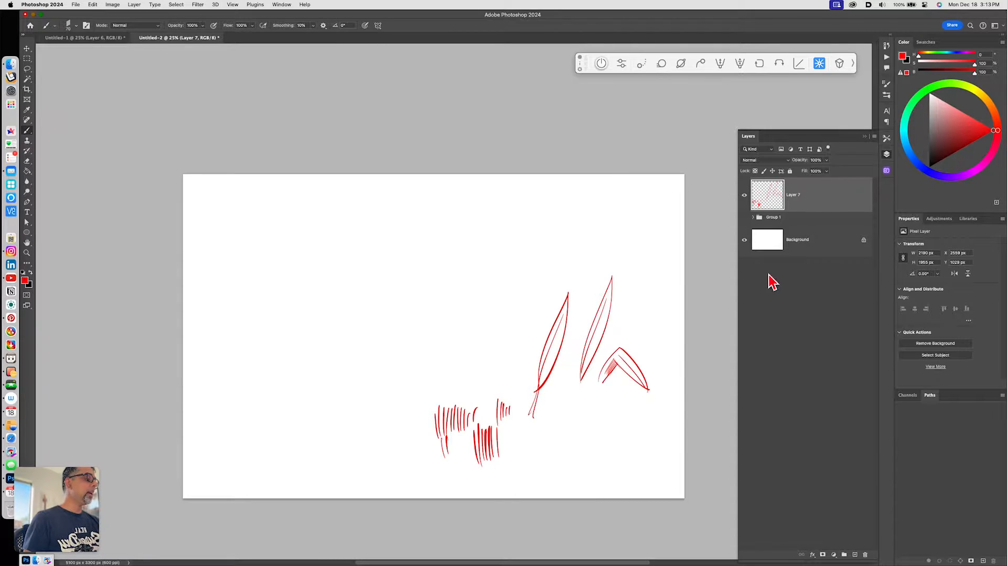
- Clear the current layer and sketch a clump of tall, pointed grass blades in red with the brush
{"action": "key", "text": "super+a"}
{"action": "key", "text": "super+x"}
{"action": "mouse_move", "coordinate": [489, 439]}
{"action": "left_mouse_down"}
{"action": "mouse_move", "coordinate": [481, 394]}
{"action": "mouse_move", "coordinate": [489, 444]}
{"action": "mouse_move", "coordinate": [502, 412]}
{"action": "left_mouse_up"}
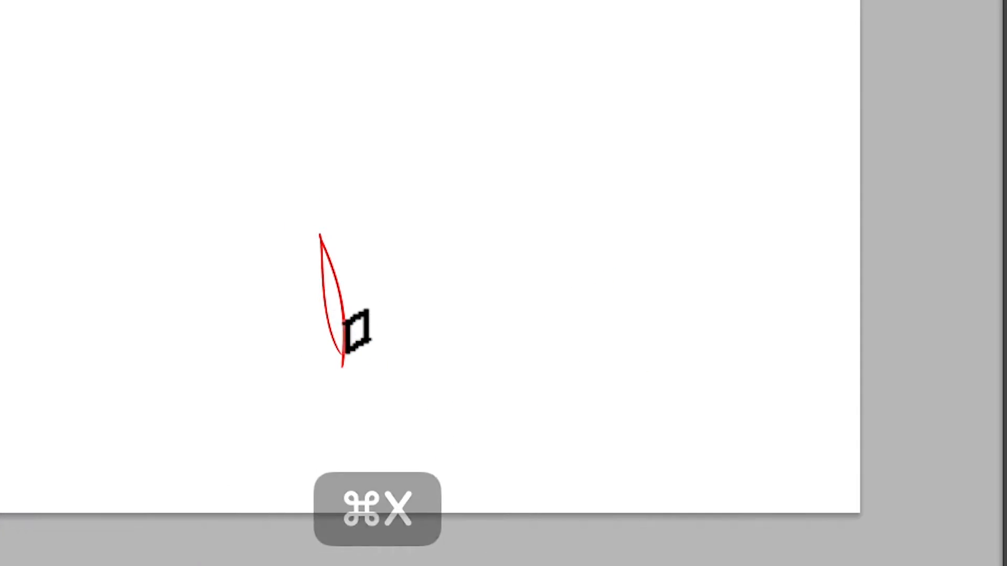
{"action": "mouse_move", "coordinate": [378, 281]}
{"action": "left_mouse_down"}
{"action": "mouse_move", "coordinate": [361, 356]}
{"action": "mouse_move", "coordinate": [417, 343]}
{"action": "mouse_move", "coordinate": [447, 355]}
{"action": "mouse_move", "coordinate": [438, 367]}
{"action": "left_mouse_up"}
{"action": "left_click_drag", "start_coordinate": [445, 365], "coordinate": [454, 352]}
{"action": "mouse_move", "coordinate": [505, 220]}
{"action": "left_mouse_down"}
{"action": "mouse_move", "coordinate": [485, 365]}
{"action": "mouse_move", "coordinate": [528, 277]}
{"action": "mouse_move", "coordinate": [530, 360]}
{"action": "mouse_move", "coordinate": [550, 264]}
{"action": "mouse_move", "coordinate": [548, 180]}
{"action": "mouse_move", "coordinate": [525, 285]}
{"action": "left_mouse_up"}
{"action": "left_click_drag", "start_coordinate": [477, 260], "coordinate": [465, 250]}
{"action": "mouse_move", "coordinate": [442, 302]}
{"action": "left_mouse_down"}
{"action": "mouse_move", "coordinate": [428, 200]}
{"action": "mouse_move", "coordinate": [445, 332]}
{"action": "left_mouse_up"}
{"action": "mouse_move", "coordinate": [281, 191]}
{"action": "left_mouse_down"}
{"action": "mouse_move", "coordinate": [322, 355]}
{"action": "mouse_move", "coordinate": [258, 217]}
{"action": "mouse_move", "coordinate": [313, 354]}
{"action": "left_mouse_up"}
{"action": "mouse_move", "coordinate": [557, 340]}
{"action": "left_mouse_down"}
{"action": "mouse_move", "coordinate": [602, 193]}
{"action": "mouse_move", "coordinate": [560, 336]}
{"action": "mouse_move", "coordinate": [574, 349]}
{"action": "mouse_move", "coordinate": [599, 332]}
{"action": "mouse_move", "coordinate": [580, 362]}
{"action": "left_mouse_up"}
{"action": "mouse_move", "coordinate": [392, 359]}
{"action": "left_mouse_down"}
{"action": "mouse_move", "coordinate": [379, 313]}
{"action": "mouse_move", "coordinate": [396, 354]}
{"action": "left_mouse_up"}
{"action": "mouse_move", "coordinate": [252, 293]}
{"action": "left_mouse_down"}
{"action": "mouse_move", "coordinate": [302, 378]}
{"action": "mouse_move", "coordinate": [250, 305]}
{"action": "mouse_move", "coordinate": [213, 292]}
{"action": "left_mouse_up"}
{"action": "left_click_drag", "start_coordinate": [212, 292], "coordinate": [288, 363]}
{"action": "mouse_move", "coordinate": [609, 360]}
{"action": "left_mouse_down"}
{"action": "mouse_move", "coordinate": [623, 343]}
{"action": "mouse_move", "coordinate": [644, 370]}
{"action": "left_mouse_up"}
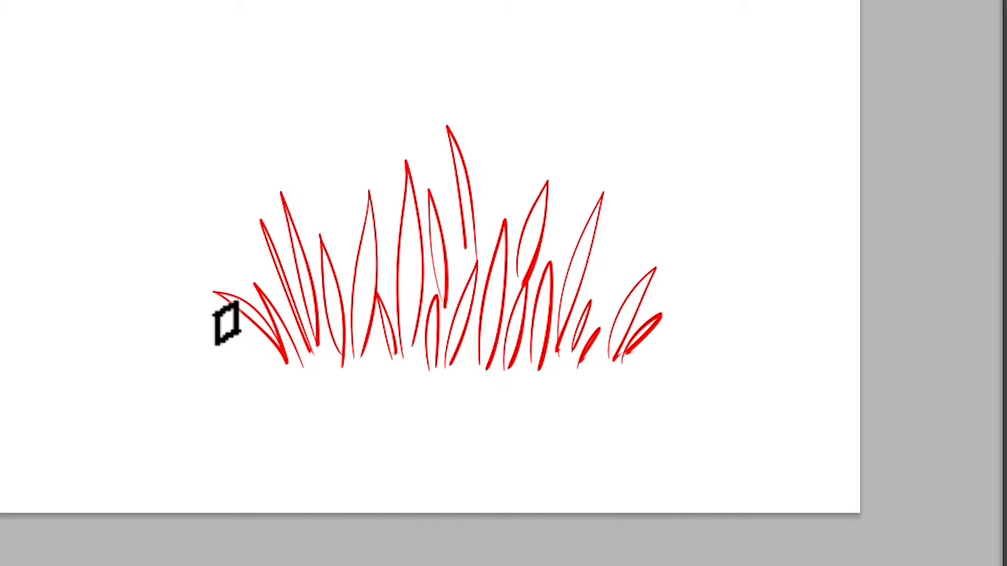
- Add more thin grass blades fanning out at the clump's left and right edges
{"action": "left_click_drag", "start_coordinate": [185, 305], "coordinate": [253, 363]}
{"action": "left_click_drag", "start_coordinate": [664, 351], "coordinate": [688, 306]}
{"action": "left_click_drag", "start_coordinate": [677, 351], "coordinate": [700, 310]}
{"action": "mouse_move", "coordinate": [599, 338]}
{"action": "left_mouse_down"}
{"action": "mouse_move", "coordinate": [613, 218]}
{"action": "mouse_move", "coordinate": [653, 197]}
{"action": "mouse_move", "coordinate": [635, 254]}
{"action": "left_mouse_up"}
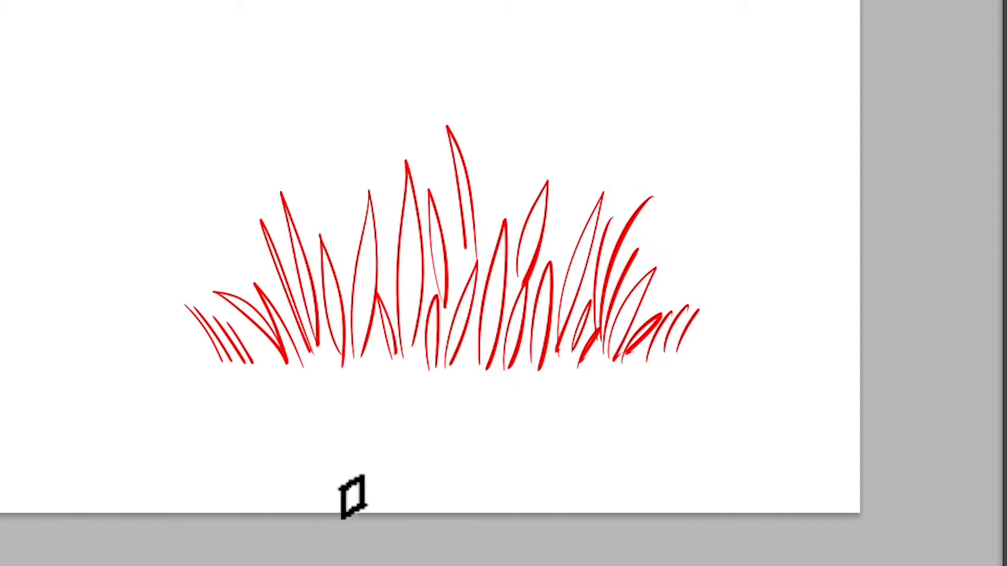
{"action": "left_click_drag", "start_coordinate": [179, 326], "coordinate": [203, 361]}
{"action": "left_click_drag", "start_coordinate": [197, 338], "coordinate": [212, 362]}
- Draw short grass tufts and small leaf shapes along the base of the clump
{"action": "mouse_move", "coordinate": [336, 409]}
{"action": "left_mouse_down"}
{"action": "mouse_move", "coordinate": [357, 388]}
{"action": "mouse_move", "coordinate": [371, 399]}
{"action": "mouse_move", "coordinate": [404, 390]}
{"action": "left_mouse_up"}
{"action": "mouse_move", "coordinate": [407, 357]}
{"action": "left_mouse_down"}
{"action": "mouse_move", "coordinate": [404, 401]}
{"action": "mouse_move", "coordinate": [419, 382]}
{"action": "left_mouse_up"}
{"action": "mouse_move", "coordinate": [422, 400]}
{"action": "left_mouse_down"}
{"action": "mouse_move", "coordinate": [469, 389]}
{"action": "mouse_move", "coordinate": [478, 405]}
{"action": "mouse_move", "coordinate": [484, 388]}
{"action": "mouse_move", "coordinate": [524, 387]}
{"action": "left_mouse_up"}
{"action": "left_click", "coordinate": [300, 404]}
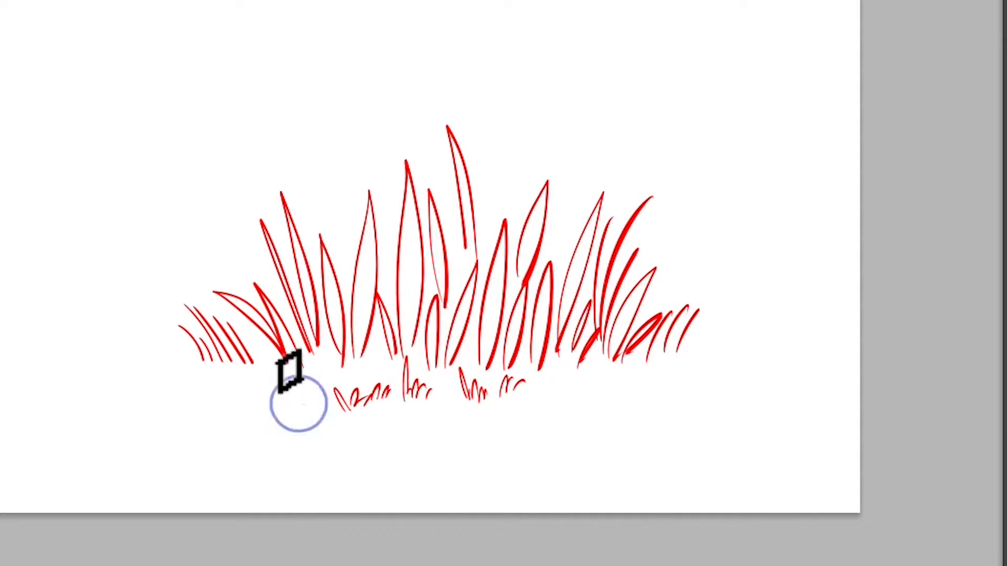
{"action": "mouse_move", "coordinate": [303, 396]}
{"action": "left_mouse_down"}
{"action": "mouse_move", "coordinate": [310, 339]}
{"action": "mouse_move", "coordinate": [320, 388]}
{"action": "left_mouse_up"}
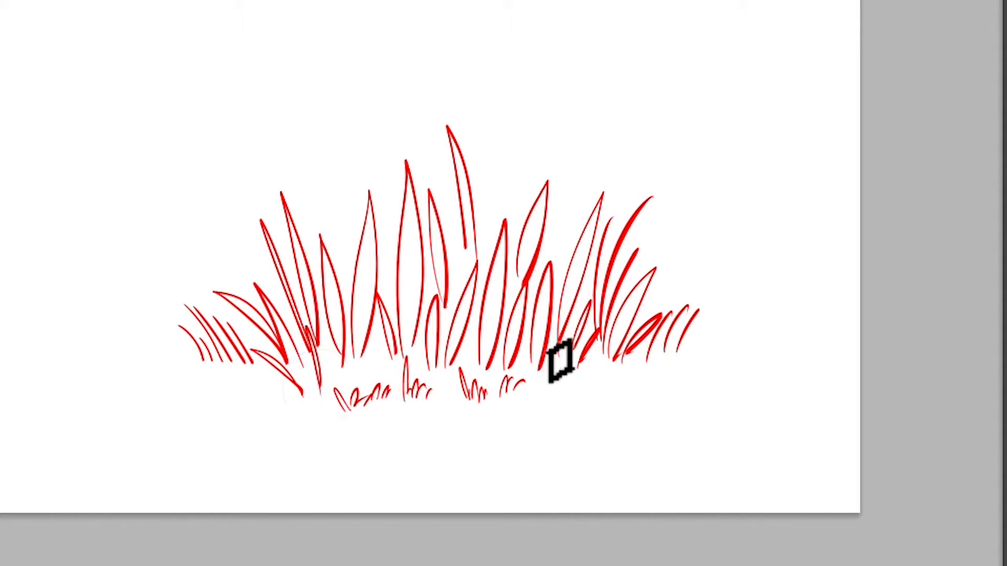
{"action": "mouse_move", "coordinate": [532, 390]}
{"action": "left_mouse_down"}
{"action": "mouse_move", "coordinate": [551, 377]}
{"action": "mouse_move", "coordinate": [621, 371]}
{"action": "left_mouse_up"}
{"action": "left_click", "coordinate": [619, 383]}
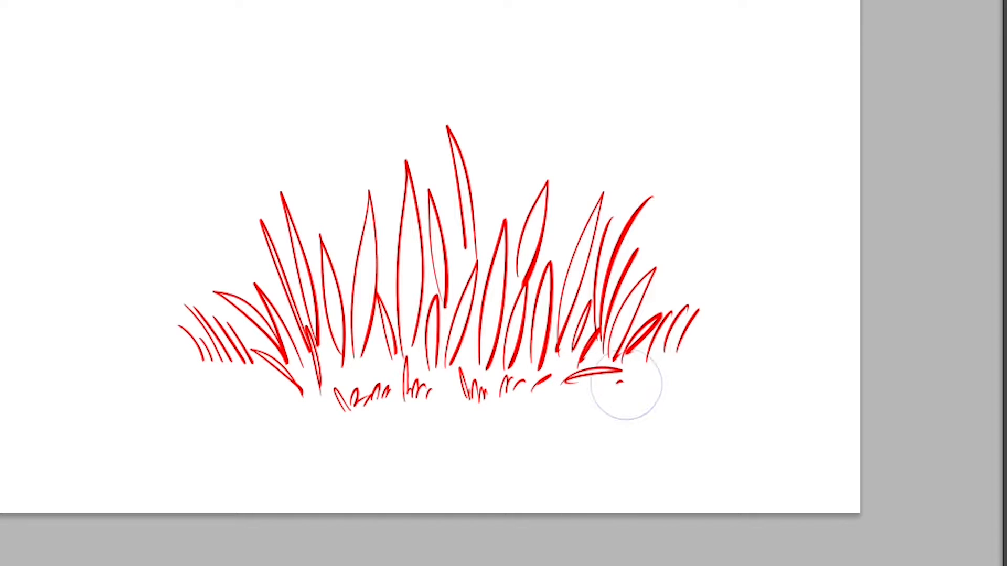
{"action": "mouse_move", "coordinate": [303, 392]}
{"action": "left_mouse_down"}
{"action": "mouse_move", "coordinate": [243, 395]}
{"action": "mouse_move", "coordinate": [304, 404]}
{"action": "left_mouse_up"}
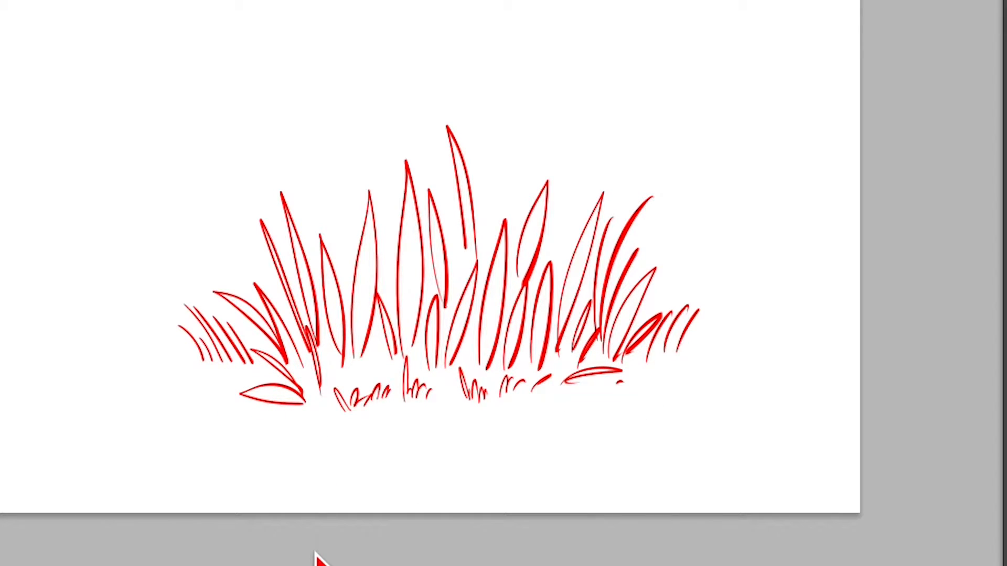
- Scatter small tufts and curved leaves in the foreground and fill the base with dense short tufts
{"action": "left_click_drag", "start_coordinate": [445, 435], "coordinate": [461, 403]}
{"action": "mouse_move", "coordinate": [548, 433]}
{"action": "left_mouse_down"}
{"action": "mouse_move", "coordinate": [564, 404]}
{"action": "mouse_move", "coordinate": [577, 412]}
{"action": "left_mouse_up"}
{"action": "left_click_drag", "start_coordinate": [360, 418], "coordinate": [382, 442]}
{"action": "left_click_drag", "start_coordinate": [296, 462], "coordinate": [253, 415]}
{"action": "mouse_move", "coordinate": [253, 416]}
{"action": "left_mouse_down"}
{"action": "mouse_move", "coordinate": [297, 464]}
{"action": "mouse_move", "coordinate": [338, 451]}
{"action": "left_mouse_up"}
{"action": "left_click_drag", "start_coordinate": [319, 399], "coordinate": [330, 399]}
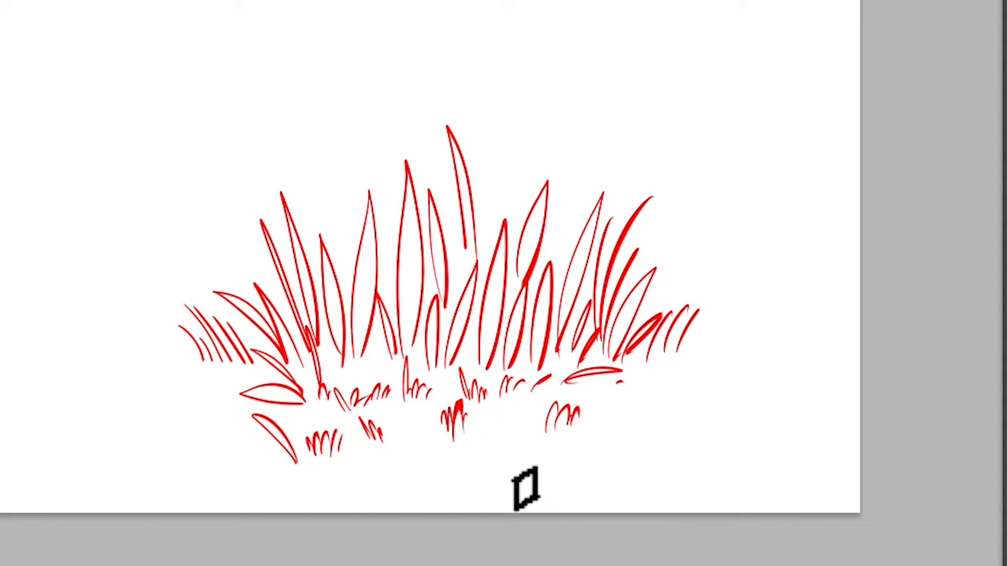
{"action": "mouse_move", "coordinate": [496, 469]}
{"action": "left_mouse_down"}
{"action": "mouse_move", "coordinate": [502, 405]}
{"action": "mouse_move", "coordinate": [517, 445]}
{"action": "left_mouse_up"}
{"action": "left_click_drag", "start_coordinate": [530, 463], "coordinate": [539, 450]}
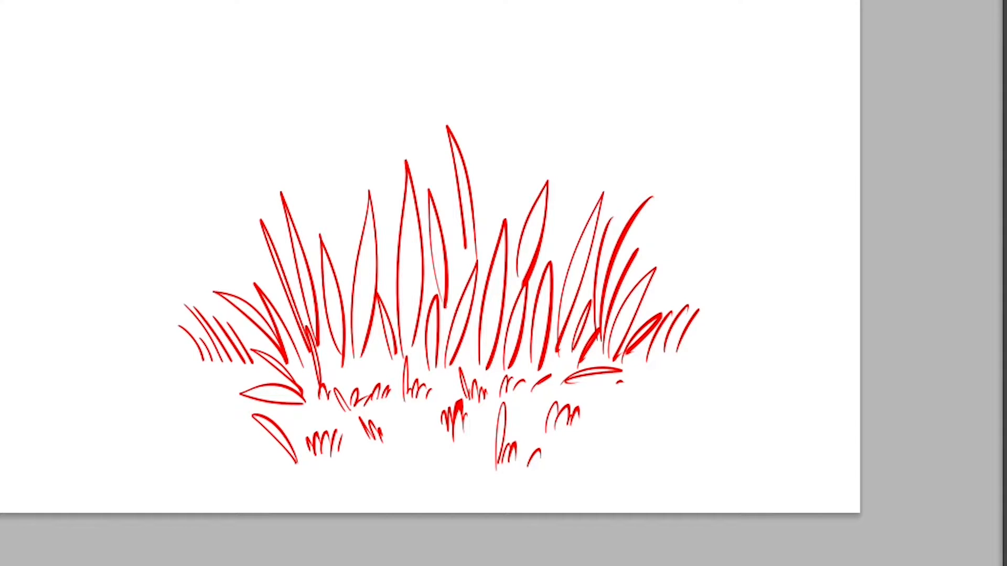
{"action": "mouse_move", "coordinate": [338, 397]}
{"action": "left_mouse_down"}
{"action": "mouse_move", "coordinate": [356, 370]}
{"action": "mouse_move", "coordinate": [367, 382]}
{"action": "mouse_move", "coordinate": [377, 371]}
{"action": "mouse_move", "coordinate": [389, 378]}
{"action": "mouse_move", "coordinate": [370, 367]}
{"action": "mouse_move", "coordinate": [381, 341]}
{"action": "mouse_move", "coordinate": [348, 363]}
{"action": "mouse_move", "coordinate": [318, 343]}
{"action": "mouse_move", "coordinate": [391, 336]}
{"action": "mouse_move", "coordinate": [391, 373]}
{"action": "mouse_move", "coordinate": [406, 375]}
{"action": "mouse_move", "coordinate": [395, 379]}
{"action": "mouse_move", "coordinate": [450, 363]}
{"action": "mouse_move", "coordinate": [424, 385]}
{"action": "mouse_move", "coordinate": [483, 360]}
{"action": "mouse_move", "coordinate": [463, 349]}
{"action": "mouse_move", "coordinate": [471, 372]}
{"action": "mouse_move", "coordinate": [499, 383]}
{"action": "mouse_move", "coordinate": [521, 361]}
{"action": "mouse_move", "coordinate": [544, 371]}
{"action": "mouse_move", "coordinate": [505, 402]}
{"action": "mouse_move", "coordinate": [517, 394]}
{"action": "mouse_move", "coordinate": [467, 385]}
{"action": "mouse_move", "coordinate": [430, 399]}
{"action": "mouse_move", "coordinate": [445, 390]}
{"action": "mouse_move", "coordinate": [446, 405]}
{"action": "mouse_move", "coordinate": [395, 407]}
{"action": "mouse_move", "coordinate": [433, 424]}
{"action": "left_mouse_up"}
{"action": "mouse_move", "coordinate": [555, 384]}
{"action": "left_mouse_down"}
{"action": "mouse_move", "coordinate": [534, 388]}
{"action": "mouse_move", "coordinate": [537, 398]}
{"action": "mouse_move", "coordinate": [527, 369]}
{"action": "mouse_move", "coordinate": [555, 377]}
{"action": "mouse_move", "coordinate": [542, 404]}
{"action": "mouse_move", "coordinate": [570, 351]}
{"action": "mouse_move", "coordinate": [579, 360]}
{"action": "mouse_move", "coordinate": [545, 402]}
{"action": "mouse_move", "coordinate": [577, 391]}
{"action": "mouse_move", "coordinate": [601, 358]}
{"action": "mouse_move", "coordinate": [582, 406]}
{"action": "mouse_move", "coordinate": [565, 387]}
{"action": "mouse_move", "coordinate": [598, 398]}
{"action": "left_mouse_up"}
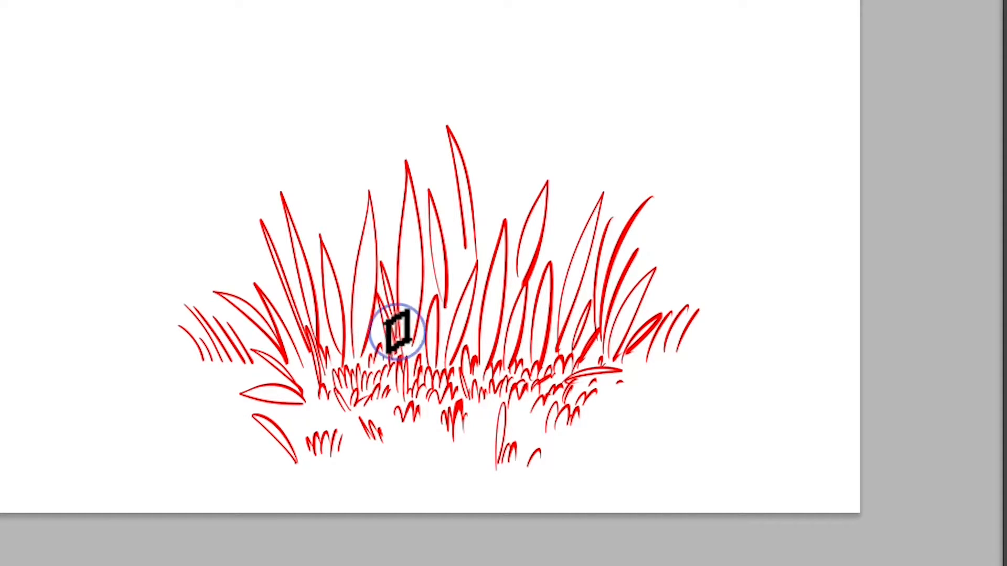
- Fill several blades on the clump's left side with solid red using the brush and Paint Bucket
{"action": "key", "text": "g"}
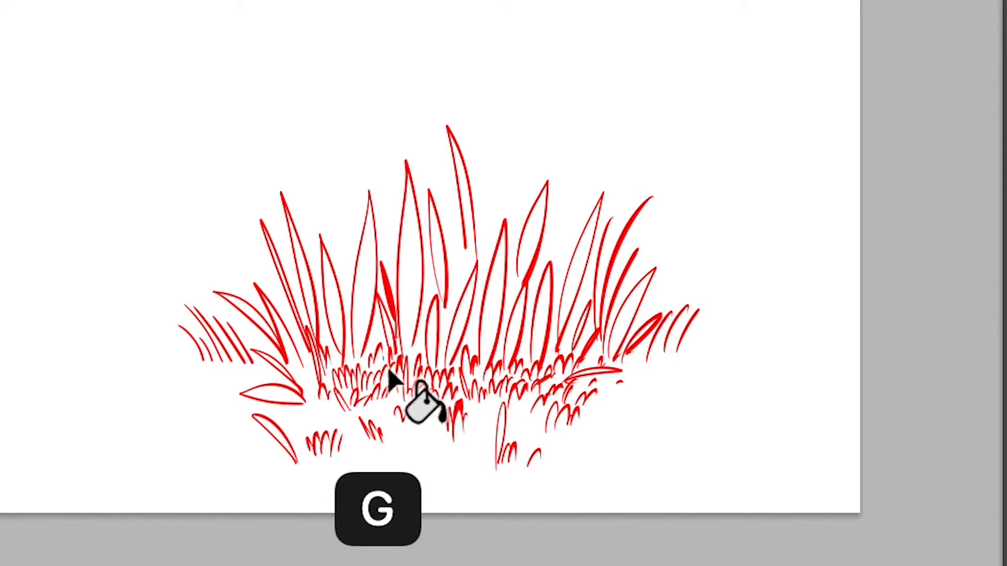
{"action": "key", "text": "b"}
{"action": "mouse_move", "coordinate": [348, 337]}
{"action": "left_mouse_down"}
{"action": "mouse_move", "coordinate": [348, 243]}
{"action": "mouse_move", "coordinate": [361, 349]}
{"action": "left_mouse_up"}
{"action": "left_click_drag", "start_coordinate": [318, 309], "coordinate": [345, 388]}
{"action": "left_click_drag", "start_coordinate": [326, 350], "coordinate": [337, 362]}
{"action": "key", "text": "g"}
{"action": "left_click", "coordinate": [326, 340]}
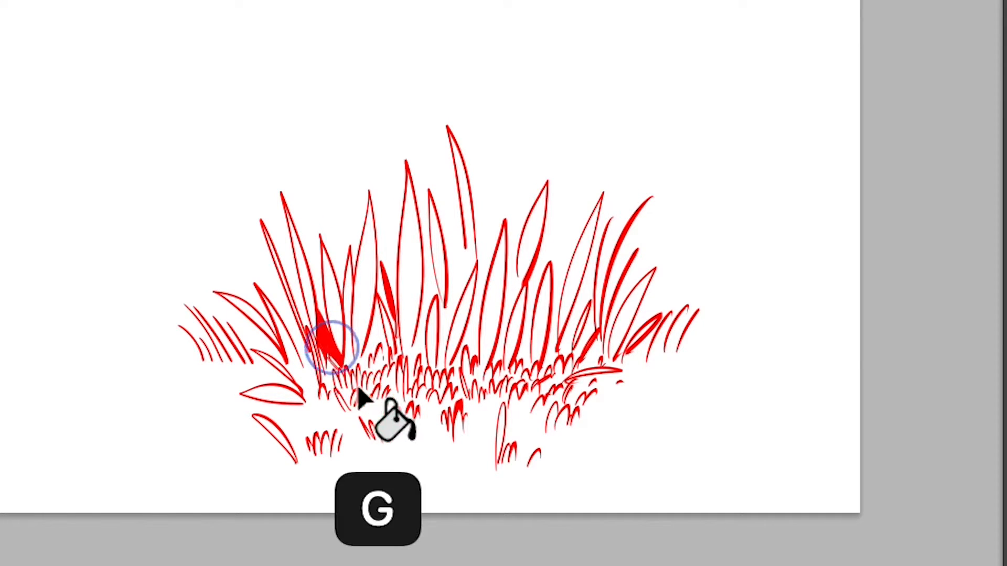
{"action": "key", "text": "b"}
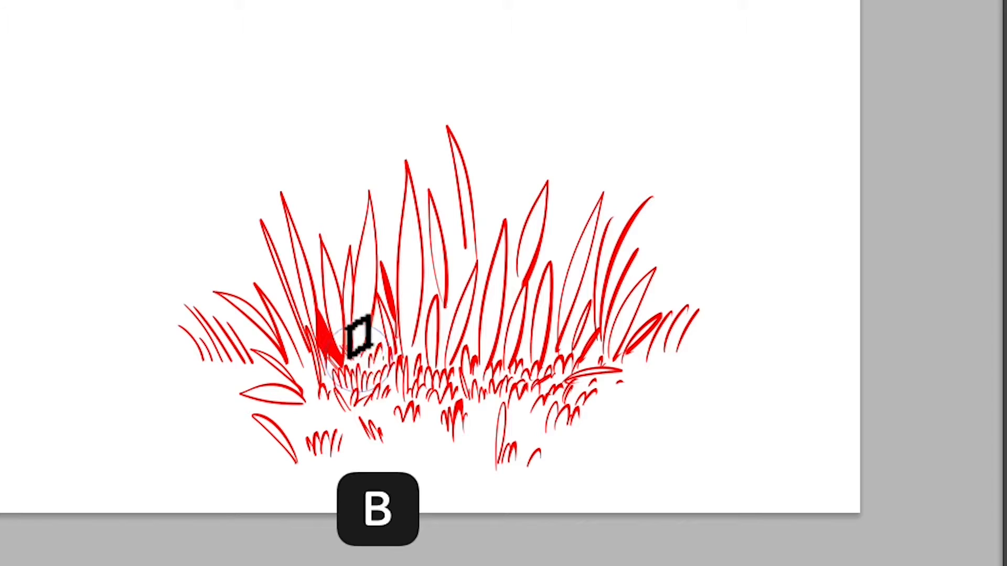
{"action": "key", "text": "g"}
{"action": "left_click", "coordinate": [348, 290]}
{"action": "key", "text": "b"}
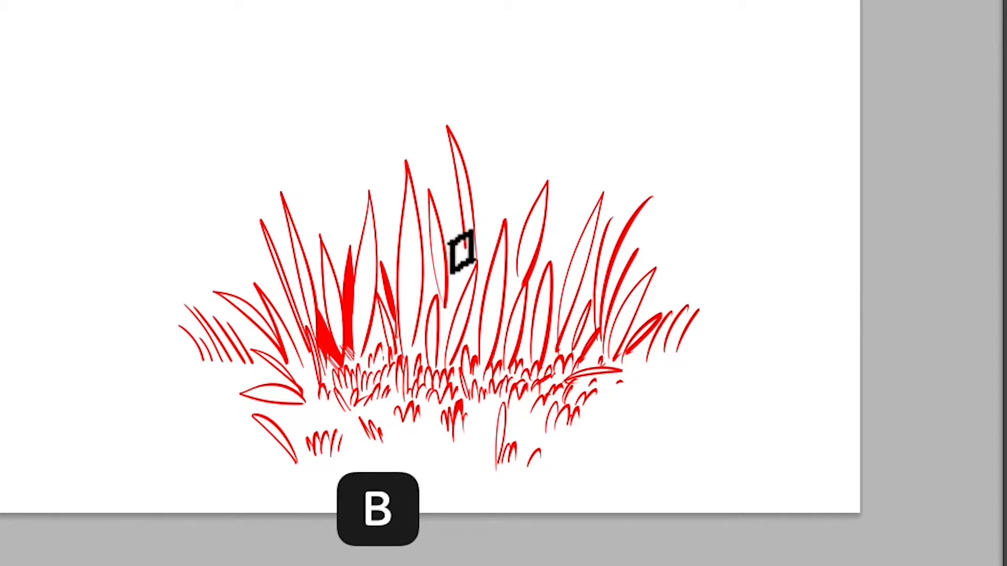
- Close and fill blades in the middle of the clump with solid red, undoing unwanted bucket fills
{"action": "left_click_drag", "start_coordinate": [443, 179], "coordinate": [458, 262]}
{"action": "mouse_move", "coordinate": [449, 215]}
{"action": "left_mouse_down"}
{"action": "mouse_move", "coordinate": [458, 303]}
{"action": "mouse_move", "coordinate": [449, 252]}
{"action": "mouse_move", "coordinate": [457, 306]}
{"action": "left_mouse_up"}
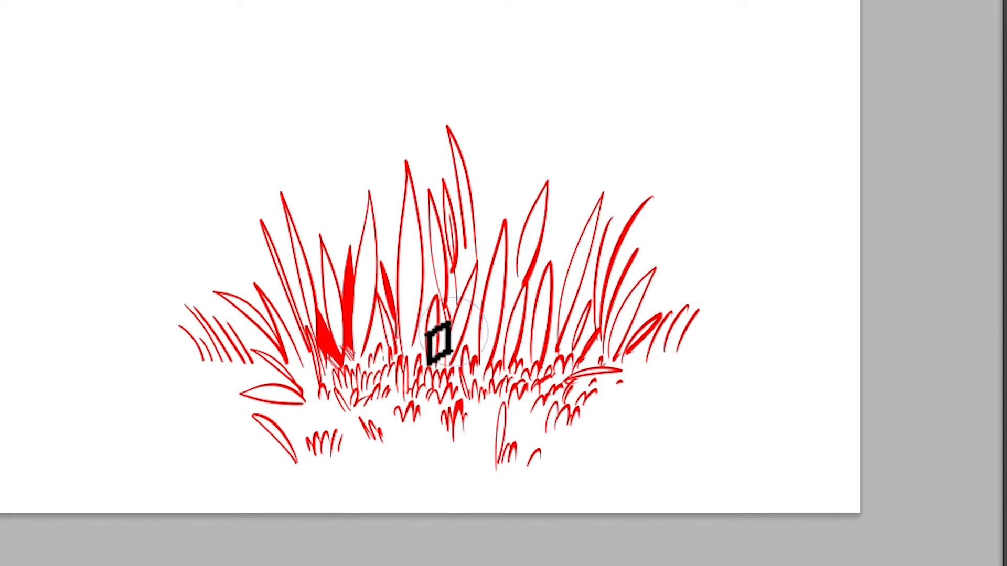
{"action": "key", "text": "g"}
{"action": "left_click", "coordinate": [449, 360]}
{"action": "key", "text": "super+z"}
{"action": "key", "text": "b"}
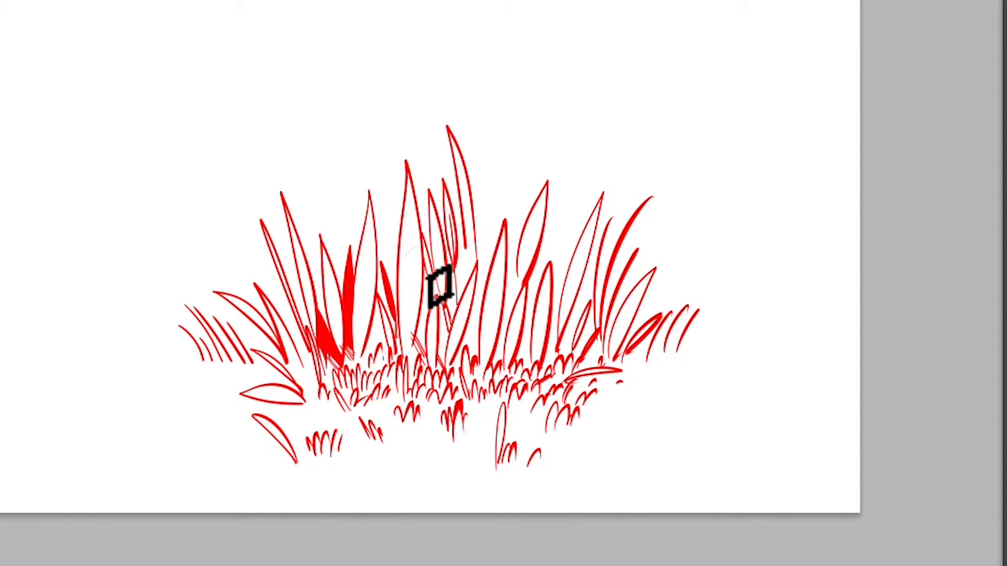
{"action": "key", "text": "g"}
{"action": "left_click", "coordinate": [451, 327]}
{"action": "key", "text": "super+z"}
{"action": "key", "text": "b"}
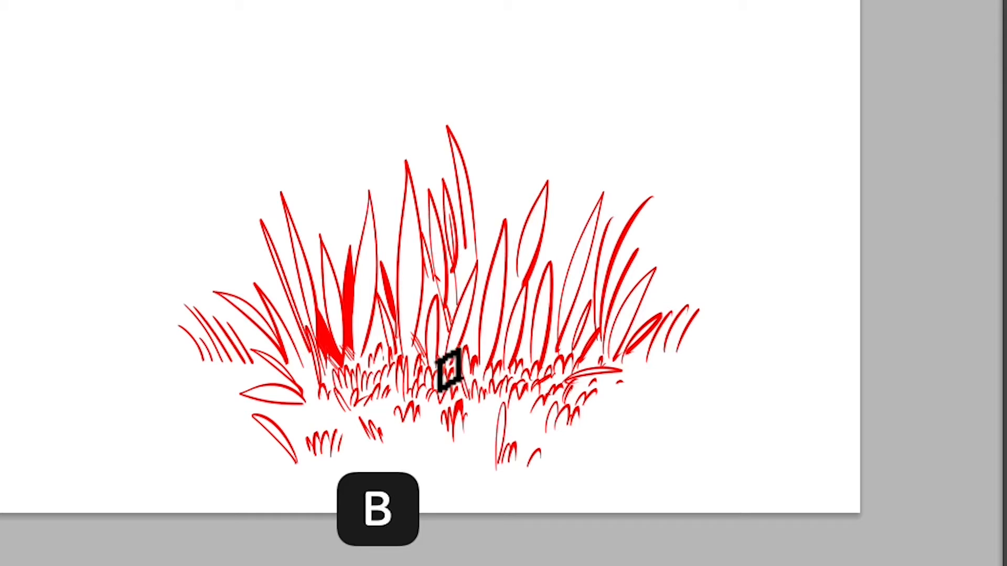
{"action": "left_click_drag", "start_coordinate": [424, 265], "coordinate": [442, 298]}
{"action": "key", "text": "g"}
{"action": "left_click", "coordinate": [431, 314]}
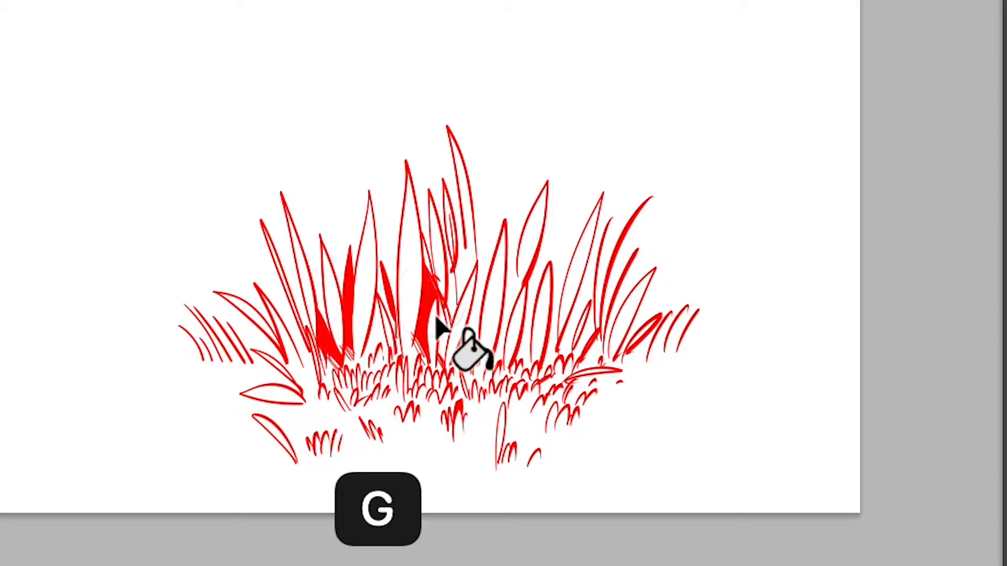
{"action": "key", "text": "b"}
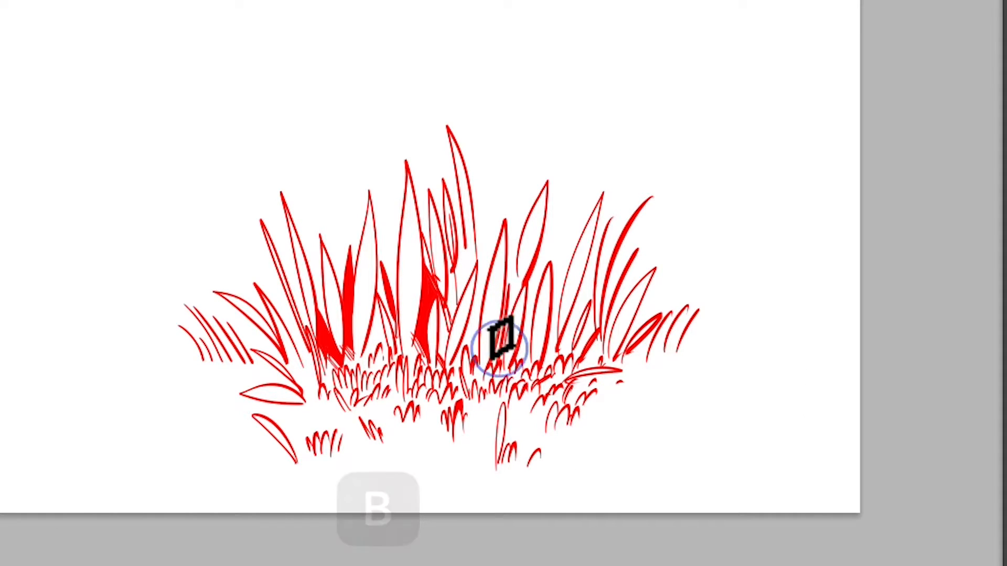
- Thicken blades in the center-right of the clump with extra brush strokes, undoing the last stroke
{"action": "mouse_move", "coordinate": [479, 303]}
{"action": "left_mouse_down"}
{"action": "mouse_move", "coordinate": [466, 353]}
{"action": "mouse_move", "coordinate": [473, 361]}
{"action": "left_mouse_up"}
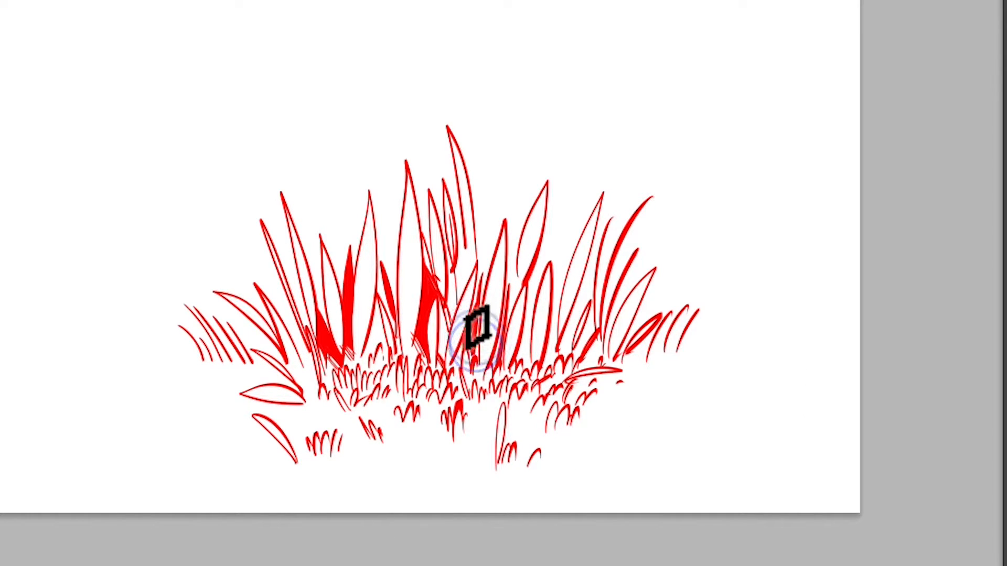
{"action": "left_click_drag", "start_coordinate": [483, 209], "coordinate": [489, 258]}
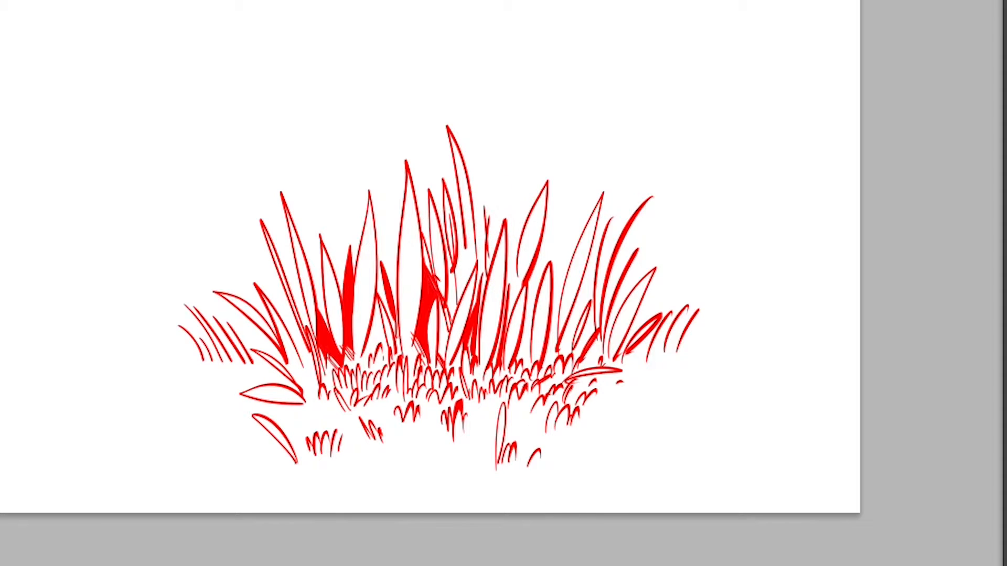
{"action": "left_click_drag", "start_coordinate": [554, 256], "coordinate": [552, 367]}
{"action": "left_click_drag", "start_coordinate": [530, 296], "coordinate": [523, 360]}
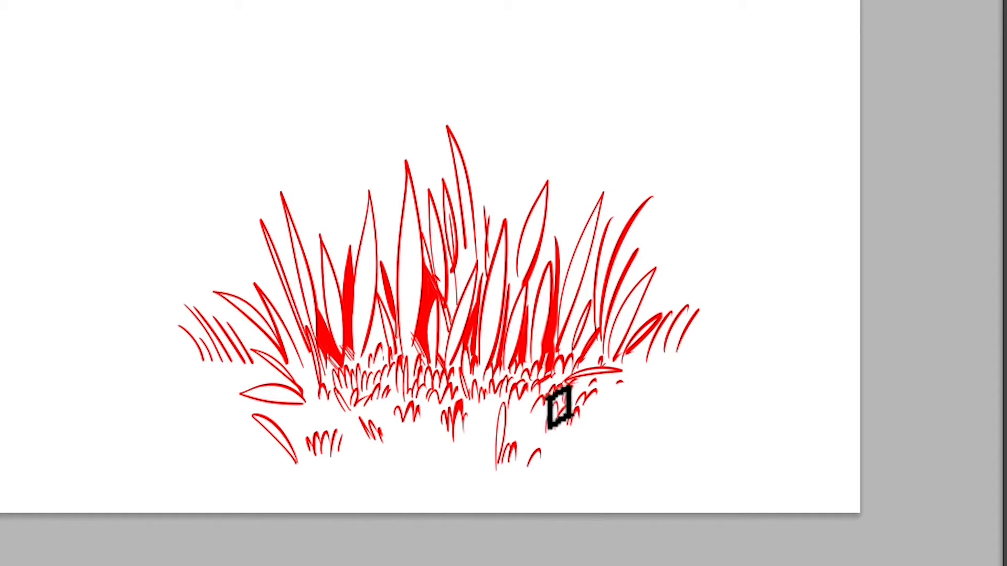
{"action": "left_click_drag", "start_coordinate": [632, 365], "coordinate": [655, 357]}
{"action": "key", "text": "super+z"}
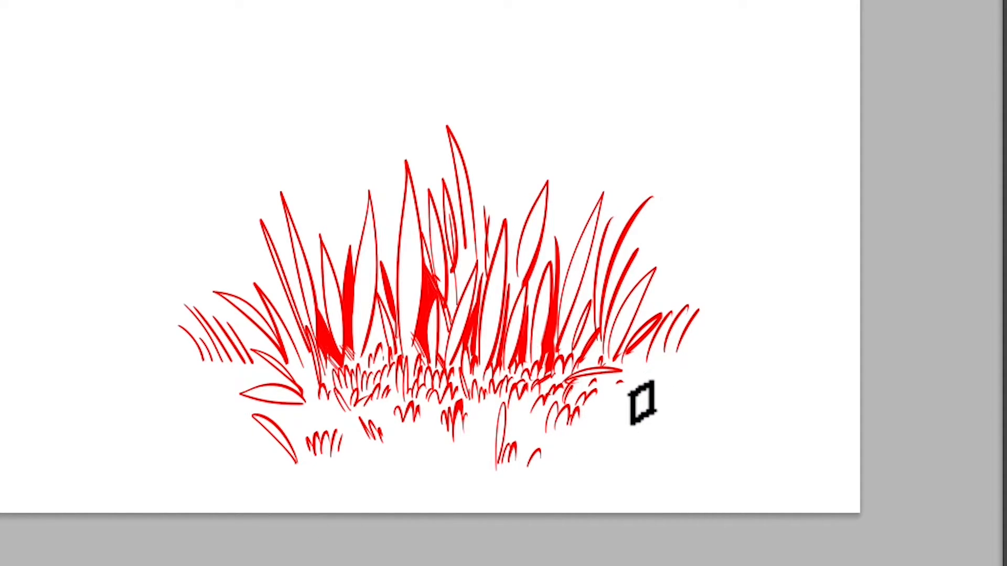
- Paint a dense cluster of solid blades and leaves at the clump's right end
{"action": "mouse_move", "coordinate": [633, 377]}
{"action": "left_mouse_down"}
{"action": "mouse_move", "coordinate": [699, 312]}
{"action": "mouse_move", "coordinate": [694, 360]}
{"action": "mouse_move", "coordinate": [736, 334]}
{"action": "mouse_move", "coordinate": [719, 378]}
{"action": "mouse_move", "coordinate": [699, 326]}
{"action": "mouse_move", "coordinate": [661, 325]}
{"action": "mouse_move", "coordinate": [715, 264]}
{"action": "mouse_move", "coordinate": [708, 285]}
{"action": "mouse_move", "coordinate": [650, 321]}
{"action": "mouse_move", "coordinate": [726, 352]}
{"action": "mouse_move", "coordinate": [664, 374]}
{"action": "mouse_move", "coordinate": [755, 317]}
{"action": "mouse_move", "coordinate": [725, 305]}
{"action": "left_mouse_up"}
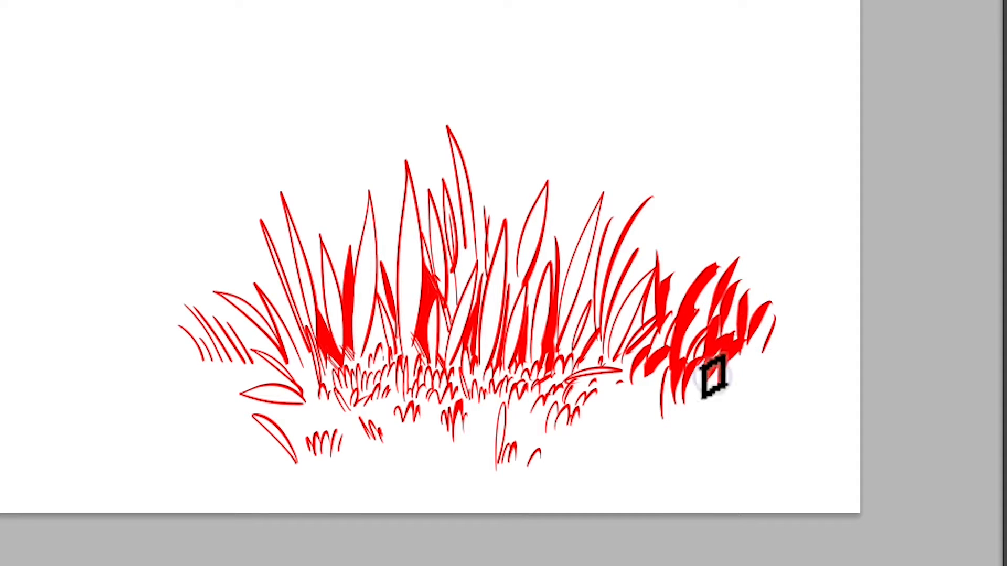
{"action": "mouse_move", "coordinate": [590, 439]}
{"action": "left_mouse_down"}
{"action": "mouse_move", "coordinate": [612, 418]}
{"action": "mouse_move", "coordinate": [658, 422]}
{"action": "left_mouse_up"}
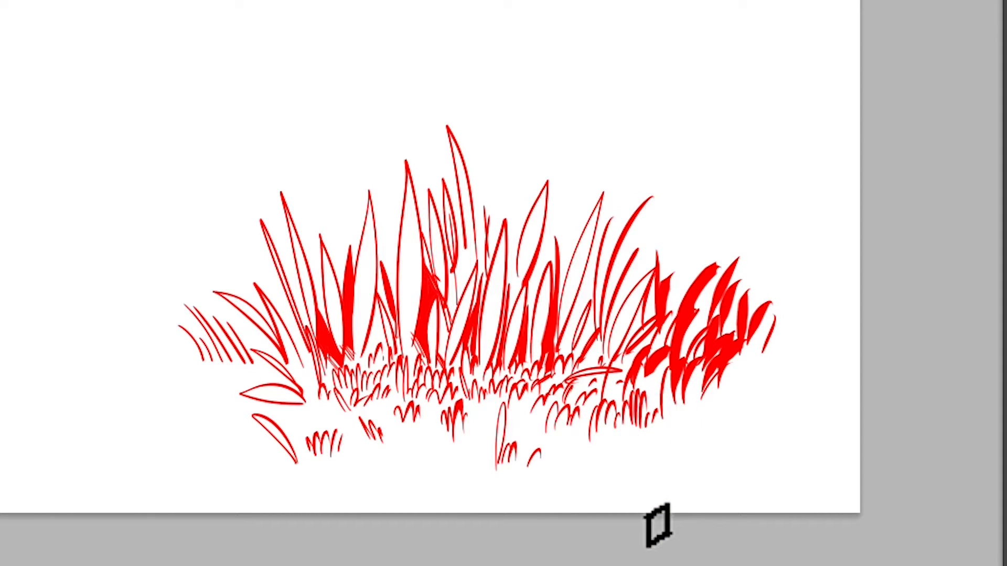
{"action": "mouse_move", "coordinate": [687, 390]}
{"action": "left_mouse_down"}
{"action": "mouse_move", "coordinate": [683, 414]}
{"action": "mouse_move", "coordinate": [741, 417]}
{"action": "mouse_move", "coordinate": [697, 454]}
{"action": "mouse_move", "coordinate": [636, 418]}
{"action": "mouse_move", "coordinate": [710, 459]}
{"action": "mouse_move", "coordinate": [760, 416]}
{"action": "mouse_move", "coordinate": [757, 448]}
{"action": "left_mouse_up"}
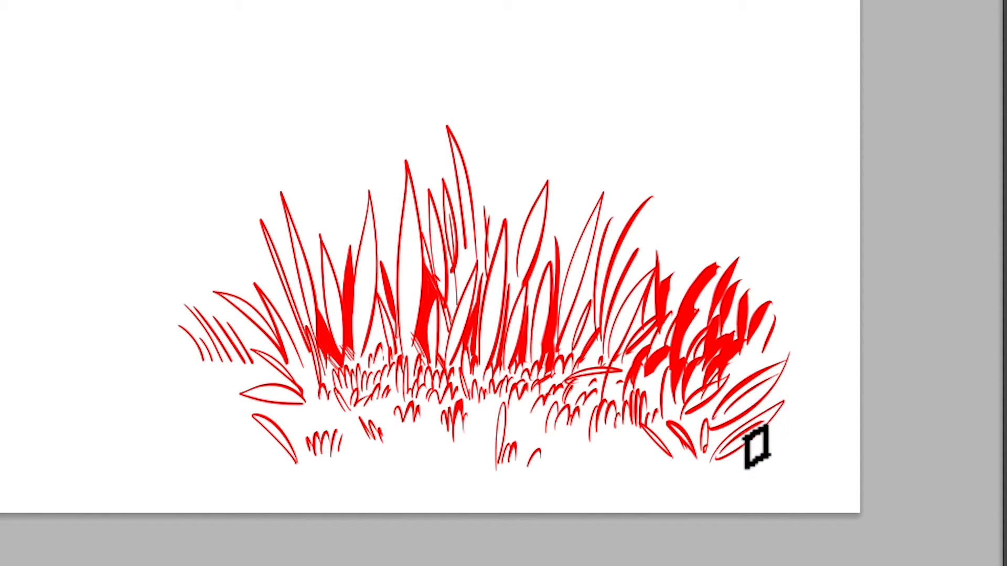
{"action": "mouse_move", "coordinate": [753, 354]}
{"action": "left_mouse_down"}
{"action": "mouse_move", "coordinate": [791, 341]}
{"action": "mouse_move", "coordinate": [800, 356]}
{"action": "left_mouse_up"}
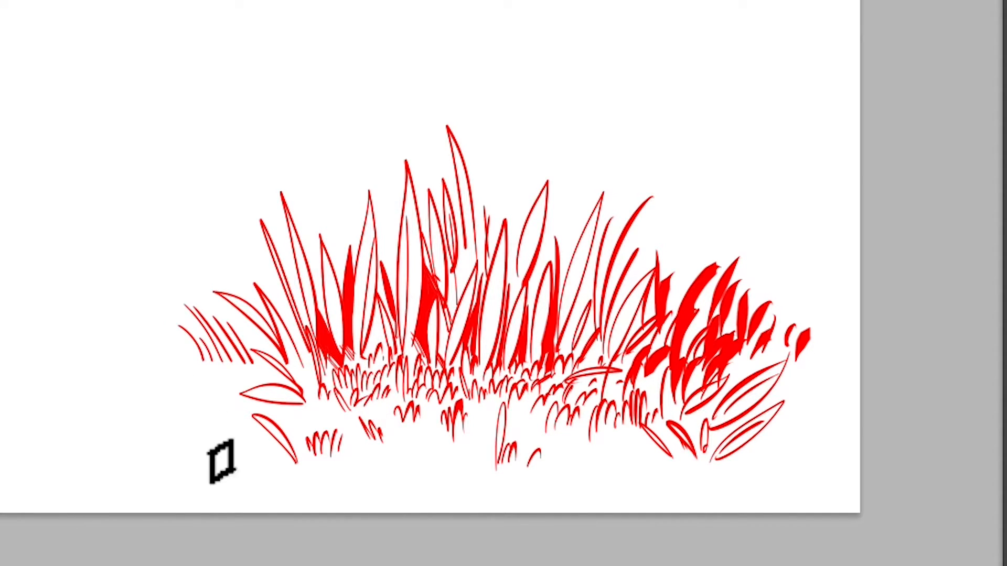
- Add small tufts and thin blades at the clump's far left edge
{"action": "mouse_move", "coordinate": [190, 471]}
{"action": "left_mouse_down"}
{"action": "mouse_move", "coordinate": [198, 445]}
{"action": "mouse_move", "coordinate": [221, 466]}
{"action": "left_mouse_up"}
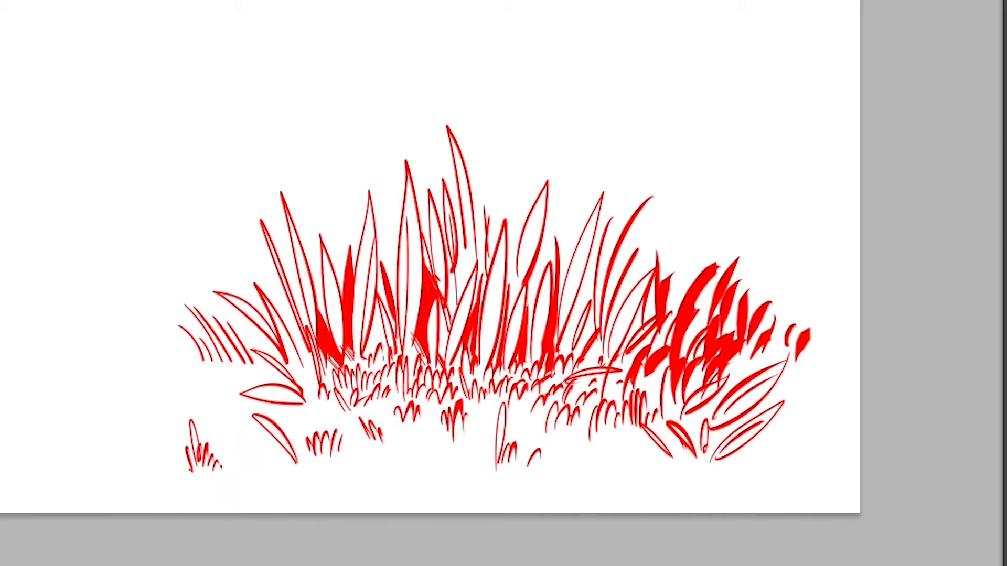
{"action": "mouse_move", "coordinate": [202, 381]}
{"action": "left_mouse_down"}
{"action": "mouse_move", "coordinate": [220, 367]}
{"action": "mouse_move", "coordinate": [239, 378]}
{"action": "left_mouse_up"}
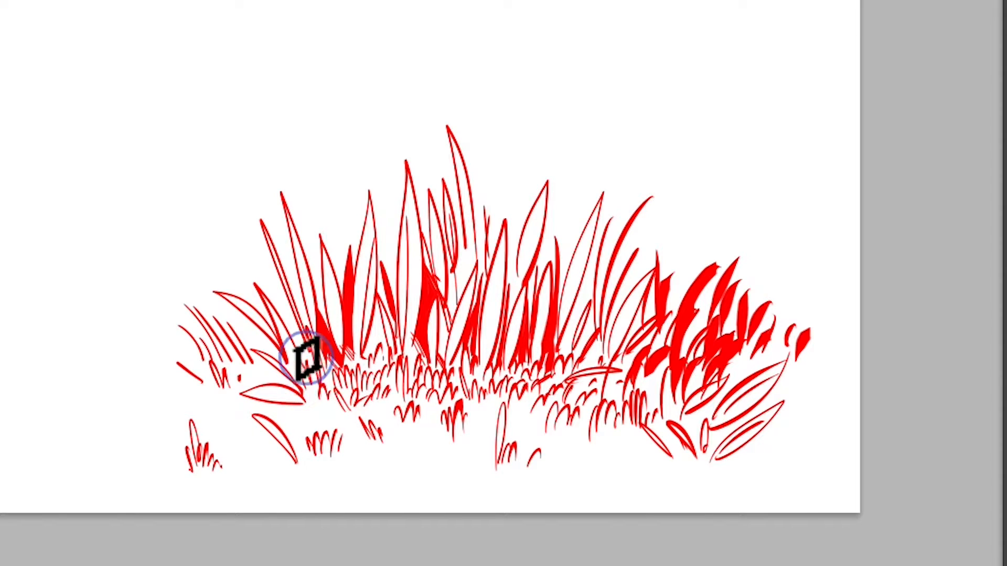
{"action": "left_click_drag", "start_coordinate": [196, 380], "coordinate": [233, 410]}
{"action": "mouse_move", "coordinate": [233, 370]}
{"action": "left_mouse_down"}
{"action": "mouse_move", "coordinate": [175, 378]}
{"action": "mouse_move", "coordinate": [209, 376]}
{"action": "mouse_move", "coordinate": [180, 400]}
{"action": "left_mouse_up"}
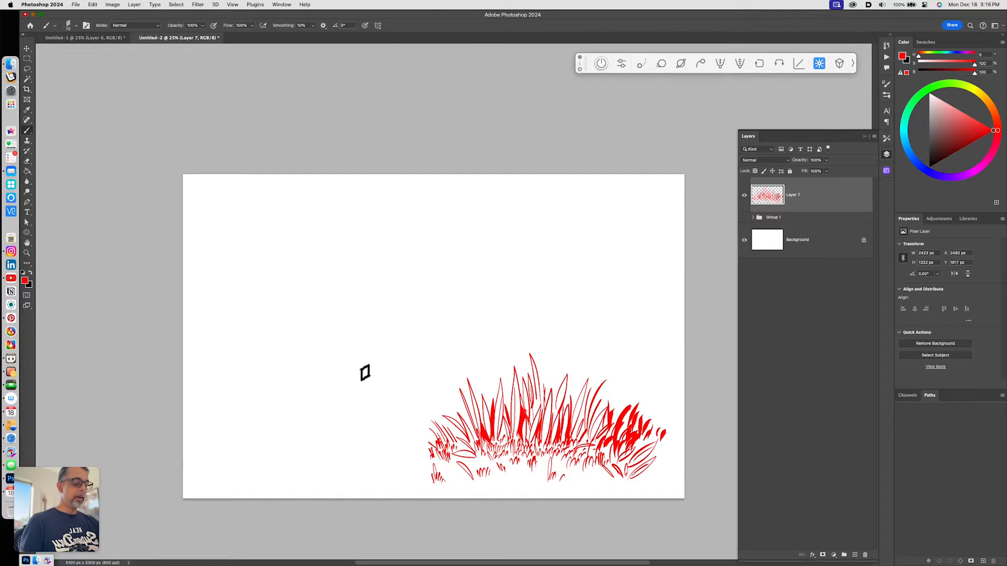
- Create a new layer and, with a larger brush, paint a dense bush of solid leaf shapes left of the grass
{"action": "key", "text": "alt+shift+super+n"}
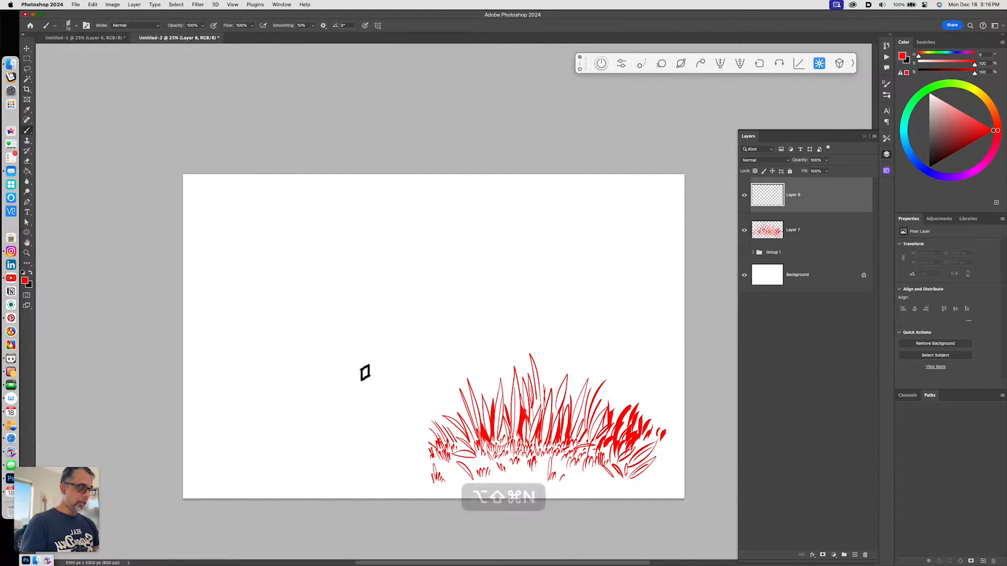
{"action": "key", "text": "b"}
{"action": "key", "text": "bracketright"}
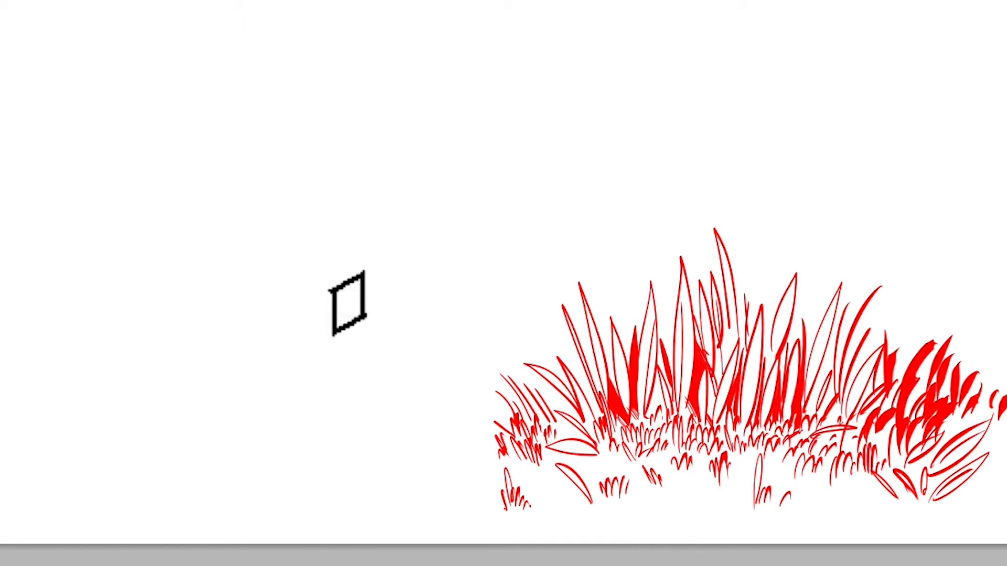
{"action": "mouse_move", "coordinate": [348, 303]}
{"action": "left_mouse_down"}
{"action": "mouse_move", "coordinate": [413, 286]}
{"action": "mouse_move", "coordinate": [447, 257]}
{"action": "mouse_move", "coordinate": [481, 281]}
{"action": "mouse_move", "coordinate": [283, 309]}
{"action": "mouse_move", "coordinate": [277, 375]}
{"action": "mouse_move", "coordinate": [231, 416]}
{"action": "left_mouse_up"}
{"action": "left_click_drag", "start_coordinate": [509, 297], "coordinate": [543, 361]}
{"action": "mouse_move", "coordinate": [238, 415]}
{"action": "left_mouse_down"}
{"action": "mouse_move", "coordinate": [228, 450]}
{"action": "mouse_move", "coordinate": [238, 459]}
{"action": "mouse_move", "coordinate": [256, 445]}
{"action": "left_mouse_up"}
{"action": "mouse_move", "coordinate": [236, 404]}
{"action": "left_mouse_down"}
{"action": "mouse_move", "coordinate": [281, 379]}
{"action": "mouse_move", "coordinate": [303, 326]}
{"action": "mouse_move", "coordinate": [323, 310]}
{"action": "mouse_move", "coordinate": [358, 322]}
{"action": "mouse_move", "coordinate": [359, 295]}
{"action": "mouse_move", "coordinate": [379, 280]}
{"action": "mouse_move", "coordinate": [443, 297]}
{"action": "mouse_move", "coordinate": [443, 315]}
{"action": "mouse_move", "coordinate": [471, 293]}
{"action": "mouse_move", "coordinate": [472, 317]}
{"action": "mouse_move", "coordinate": [493, 315]}
{"action": "mouse_move", "coordinate": [530, 353]}
{"action": "left_mouse_up"}
{"action": "mouse_move", "coordinate": [292, 464]}
{"action": "left_mouse_down"}
{"action": "mouse_move", "coordinate": [285, 411]}
{"action": "mouse_move", "coordinate": [342, 343]}
{"action": "mouse_move", "coordinate": [334, 339]}
{"action": "mouse_move", "coordinate": [381, 313]}
{"action": "mouse_move", "coordinate": [491, 338]}
{"action": "mouse_move", "coordinate": [525, 351]}
{"action": "left_mouse_up"}
{"action": "mouse_move", "coordinate": [398, 366]}
{"action": "left_mouse_down"}
{"action": "mouse_move", "coordinate": [489, 363]}
{"action": "mouse_move", "coordinate": [382, 374]}
{"action": "mouse_move", "coordinate": [336, 402]}
{"action": "mouse_move", "coordinate": [308, 452]}
{"action": "mouse_move", "coordinate": [342, 454]}
{"action": "mouse_move", "coordinate": [326, 431]}
{"action": "mouse_move", "coordinate": [363, 413]}
{"action": "mouse_move", "coordinate": [365, 395]}
{"action": "mouse_move", "coordinate": [402, 371]}
{"action": "mouse_move", "coordinate": [447, 384]}
{"action": "mouse_move", "coordinate": [442, 398]}
{"action": "mouse_move", "coordinate": [488, 399]}
{"action": "mouse_move", "coordinate": [489, 420]}
{"action": "mouse_move", "coordinate": [514, 377]}
{"action": "mouse_move", "coordinate": [474, 363]}
{"action": "mouse_move", "coordinate": [411, 419]}
{"action": "mouse_move", "coordinate": [386, 426]}
{"action": "mouse_move", "coordinate": [406, 426]}
{"action": "mouse_move", "coordinate": [416, 402]}
{"action": "mouse_move", "coordinate": [437, 429]}
{"action": "mouse_move", "coordinate": [458, 412]}
{"action": "mouse_move", "coordinate": [470, 424]}
{"action": "mouse_move", "coordinate": [351, 443]}
{"action": "mouse_move", "coordinate": [409, 454]}
{"action": "mouse_move", "coordinate": [408, 444]}
{"action": "mouse_move", "coordinate": [468, 435]}
{"action": "mouse_move", "coordinate": [532, 406]}
{"action": "mouse_move", "coordinate": [474, 441]}
{"action": "mouse_move", "coordinate": [523, 396]}
{"action": "left_mouse_up"}
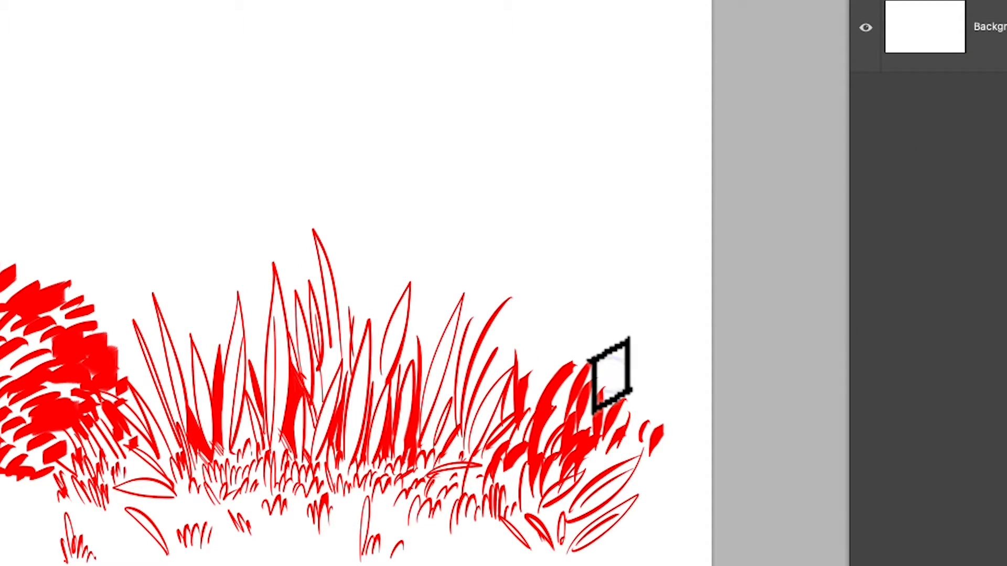
- Paint a leafy bush cluster rising above the grass's right end on the new layer
{"action": "mouse_move", "coordinate": [643, 402]}
{"action": "left_mouse_down"}
{"action": "mouse_move", "coordinate": [647, 386]}
{"action": "mouse_move", "coordinate": [650, 395]}
{"action": "left_mouse_up"}
{"action": "mouse_move", "coordinate": [617, 349]}
{"action": "left_mouse_down"}
{"action": "mouse_move", "coordinate": [647, 300]}
{"action": "mouse_move", "coordinate": [615, 390]}
{"action": "mouse_move", "coordinate": [665, 348]}
{"action": "left_mouse_up"}
{"action": "mouse_move", "coordinate": [561, 330]}
{"action": "left_mouse_down"}
{"action": "mouse_move", "coordinate": [590, 326]}
{"action": "mouse_move", "coordinate": [576, 225]}
{"action": "mouse_move", "coordinate": [609, 270]}
{"action": "mouse_move", "coordinate": [634, 184]}
{"action": "mouse_move", "coordinate": [627, 257]}
{"action": "mouse_move", "coordinate": [646, 246]}
{"action": "mouse_move", "coordinate": [677, 311]}
{"action": "mouse_move", "coordinate": [658, 354]}
{"action": "mouse_move", "coordinate": [682, 327]}
{"action": "mouse_move", "coordinate": [695, 338]}
{"action": "mouse_move", "coordinate": [647, 413]}
{"action": "mouse_move", "coordinate": [668, 423]}
{"action": "left_mouse_up"}
{"action": "mouse_move", "coordinate": [537, 330]}
{"action": "left_mouse_down"}
{"action": "mouse_move", "coordinate": [550, 355]}
{"action": "mouse_move", "coordinate": [615, 355]}
{"action": "mouse_move", "coordinate": [598, 315]}
{"action": "mouse_move", "coordinate": [619, 362]}
{"action": "mouse_move", "coordinate": [635, 271]}
{"action": "mouse_move", "coordinate": [639, 294]}
{"action": "mouse_move", "coordinate": [656, 301]}
{"action": "mouse_move", "coordinate": [654, 343]}
{"action": "mouse_move", "coordinate": [679, 429]}
{"action": "mouse_move", "coordinate": [622, 425]}
{"action": "mouse_move", "coordinate": [658, 390]}
{"action": "mouse_move", "coordinate": [678, 441]}
{"action": "mouse_move", "coordinate": [667, 451]}
{"action": "mouse_move", "coordinate": [680, 455]}
{"action": "mouse_move", "coordinate": [625, 441]}
{"action": "left_mouse_up"}
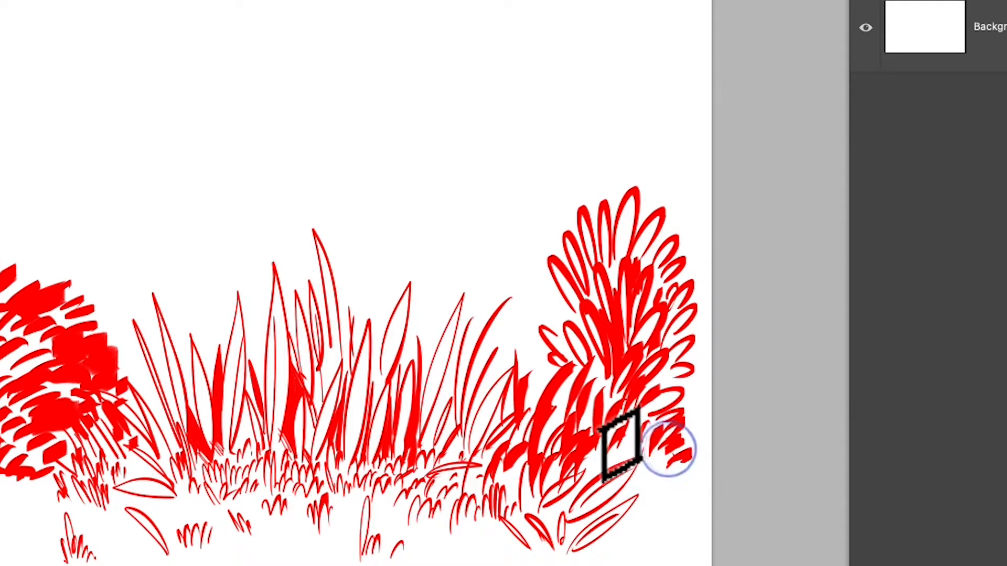
{"action": "left_click_drag", "start_coordinate": [570, 319], "coordinate": [577, 346]}
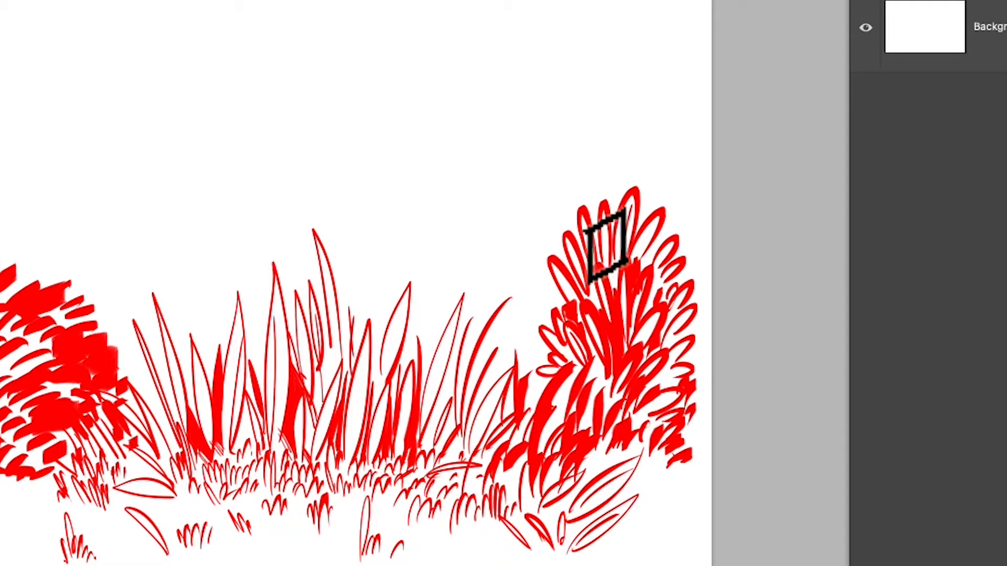
{"action": "left_click_drag", "start_coordinate": [706, 402], "coordinate": [693, 426]}
{"action": "left_click_drag", "start_coordinate": [679, 319], "coordinate": [677, 331]}
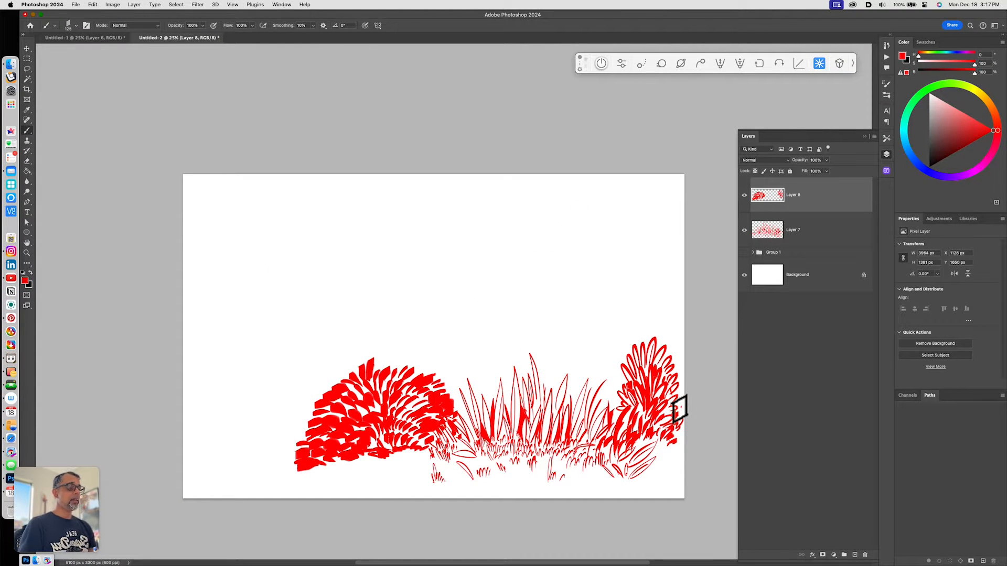
- Create a new layer and draw two long curving lines for a tree trunk rising left of the bushes
{"action": "key", "text": "alt+shift+super+n"}
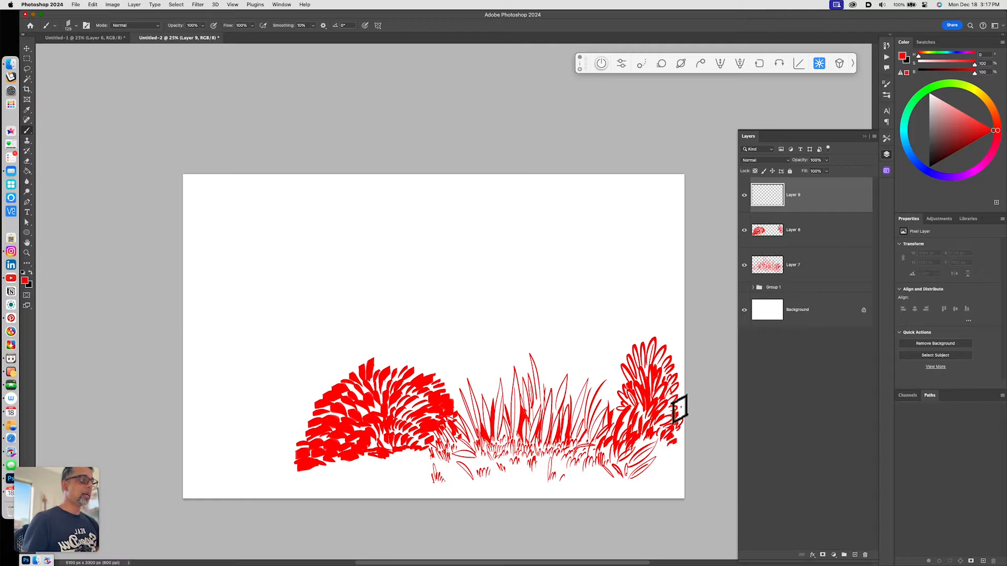
{"action": "key", "text": "b"}
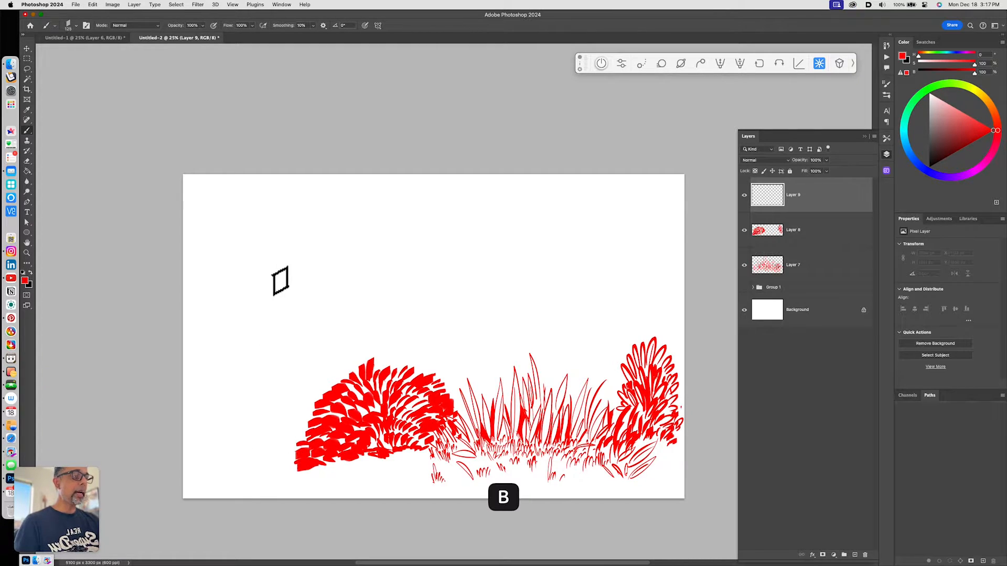
{"action": "left_click_drag", "start_coordinate": [284, 162], "coordinate": [221, 477]}
{"action": "left_click_drag", "start_coordinate": [324, 167], "coordinate": [307, 376]}
{"action": "left_click_drag", "start_coordinate": [328, 417], "coordinate": [329, 427]}
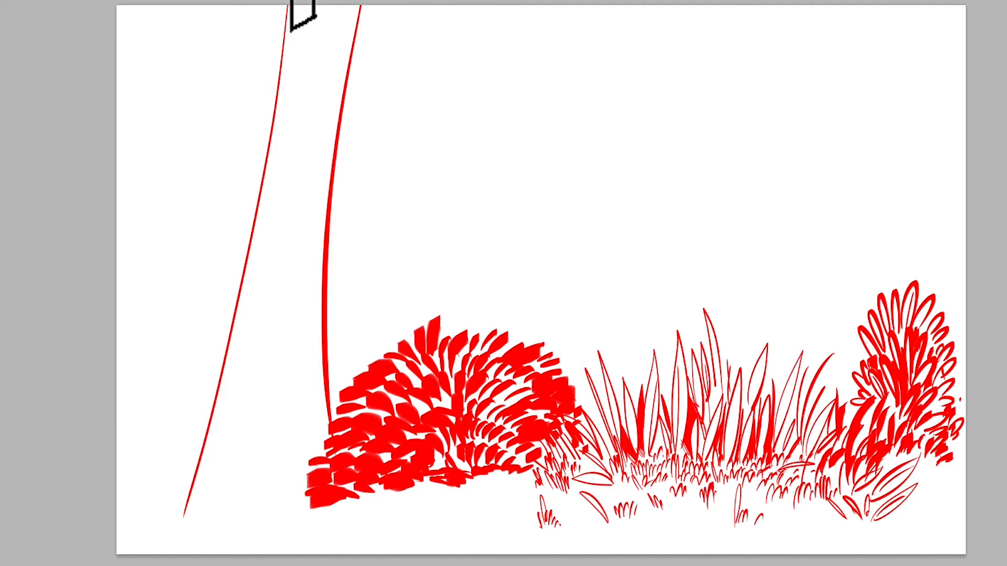
{"action": "left_click_drag", "start_coordinate": [198, 476], "coordinate": [241, 481]}
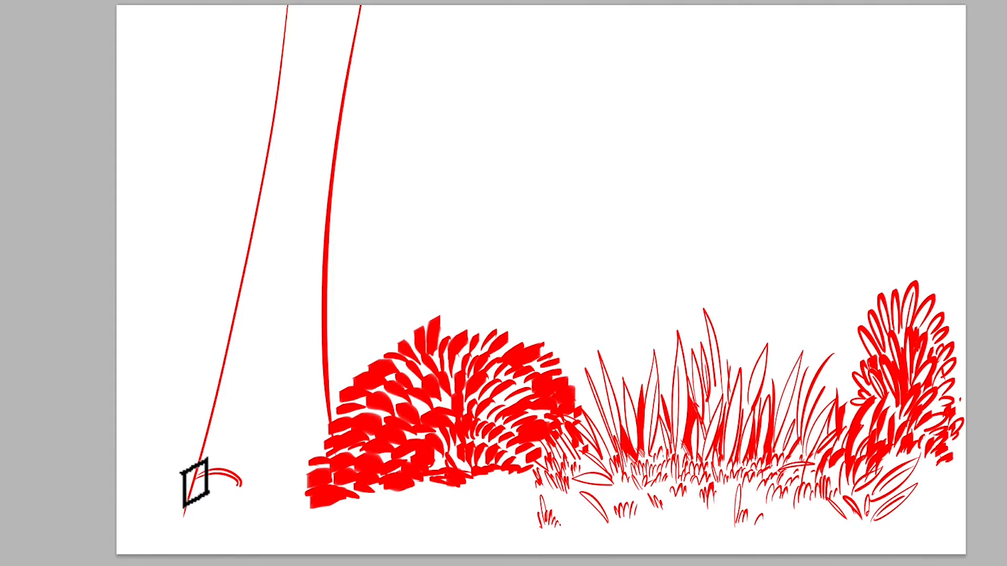
- Sketch roots and grass tufts around the base of the trunk
{"action": "key", "text": "l"}
{"action": "key", "text": "b"}
{"action": "left_click_drag", "start_coordinate": [195, 479], "coordinate": [157, 527]}
{"action": "left_click_drag", "start_coordinate": [198, 435], "coordinate": [137, 478]}
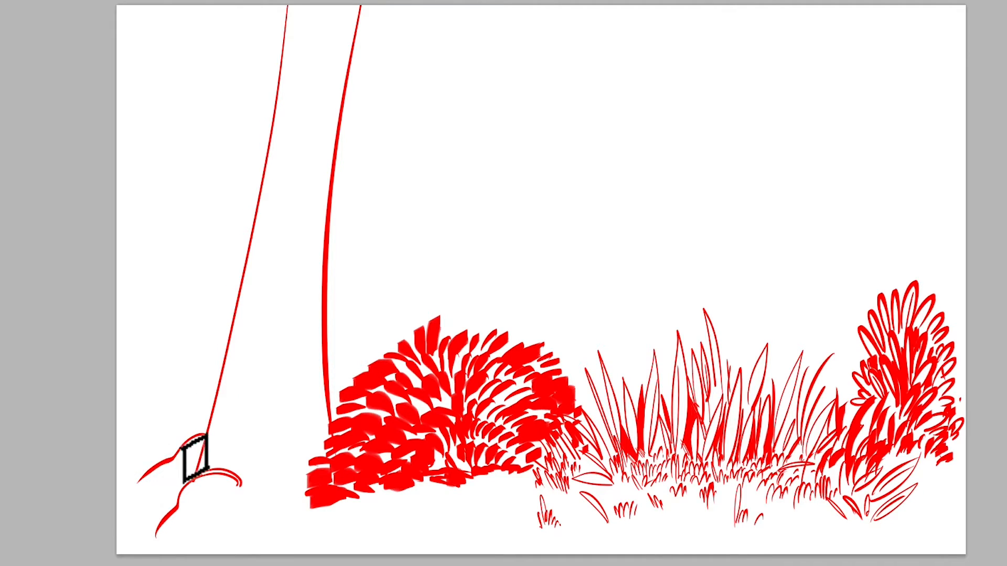
{"action": "mouse_move", "coordinate": [183, 533]}
{"action": "left_mouse_down"}
{"action": "mouse_move", "coordinate": [204, 503]}
{"action": "mouse_move", "coordinate": [260, 485]}
{"action": "mouse_move", "coordinate": [155, 541]}
{"action": "mouse_move", "coordinate": [144, 520]}
{"action": "mouse_move", "coordinate": [181, 534]}
{"action": "left_mouse_up"}
{"action": "left_click_drag", "start_coordinate": [129, 477], "coordinate": [148, 495]}
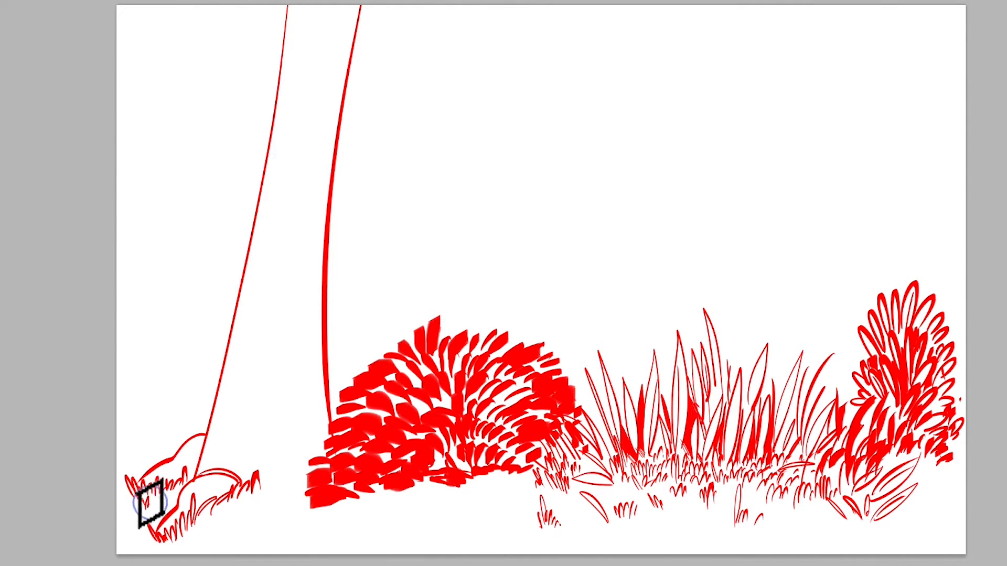
{"action": "mouse_move", "coordinate": [163, 496]}
{"action": "left_mouse_down"}
{"action": "mouse_move", "coordinate": [178, 487]}
{"action": "mouse_move", "coordinate": [146, 463]}
{"action": "mouse_move", "coordinate": [157, 433]}
{"action": "mouse_move", "coordinate": [168, 456]}
{"action": "left_mouse_up"}
{"action": "mouse_move", "coordinate": [269, 468]}
{"action": "left_mouse_down"}
{"action": "mouse_move", "coordinate": [255, 486]}
{"action": "mouse_move", "coordinate": [241, 449]}
{"action": "mouse_move", "coordinate": [239, 476]}
{"action": "mouse_move", "coordinate": [270, 477]}
{"action": "left_mouse_up"}
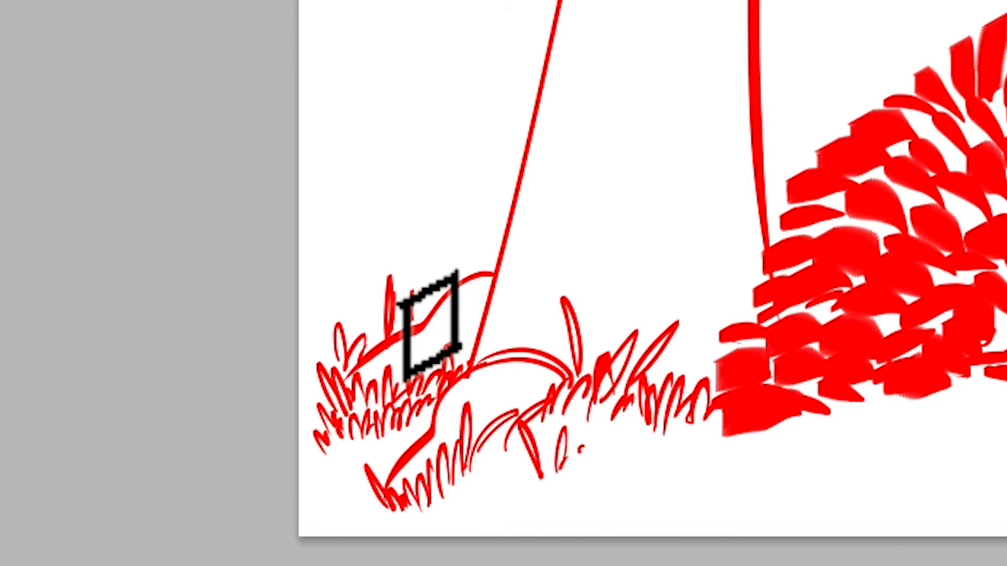
- Add grass blades, hatching lines and small dots on the roots at the trunk's base
{"action": "mouse_move", "coordinate": [434, 323]}
{"action": "left_mouse_down"}
{"action": "mouse_move", "coordinate": [458, 353]}
{"action": "mouse_move", "coordinate": [438, 315]}
{"action": "mouse_move", "coordinate": [482, 318]}
{"action": "mouse_move", "coordinate": [468, 351]}
{"action": "left_mouse_up"}
{"action": "mouse_move", "coordinate": [391, 354]}
{"action": "left_mouse_down"}
{"action": "mouse_move", "coordinate": [407, 376]}
{"action": "mouse_move", "coordinate": [414, 352]}
{"action": "mouse_move", "coordinate": [419, 368]}
{"action": "left_mouse_up"}
{"action": "mouse_move", "coordinate": [466, 286]}
{"action": "left_mouse_down"}
{"action": "mouse_move", "coordinate": [481, 306]}
{"action": "mouse_move", "coordinate": [483, 298]}
{"action": "left_mouse_up"}
{"action": "left_click", "coordinate": [465, 309]}
{"action": "left_click", "coordinate": [463, 315]}
{"action": "left_click", "coordinate": [429, 343]}
{"action": "left_click", "coordinate": [418, 342]}
{"action": "left_click_drag", "start_coordinate": [469, 375], "coordinate": [512, 400]}
{"action": "left_click_drag", "start_coordinate": [486, 368], "coordinate": [519, 395]}
{"action": "left_click", "coordinate": [452, 395]}
{"action": "left_click", "coordinate": [448, 406]}
{"action": "left_click", "coordinate": [446, 416]}
{"action": "left_click", "coordinate": [522, 376]}
{"action": "left_click", "coordinate": [535, 377]}
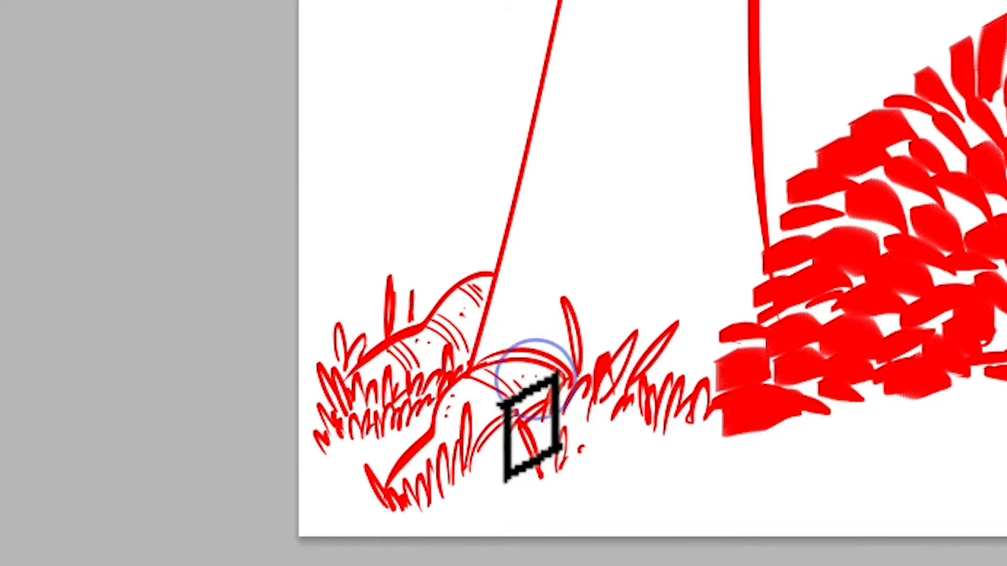
{"action": "left_click", "coordinate": [526, 398]}
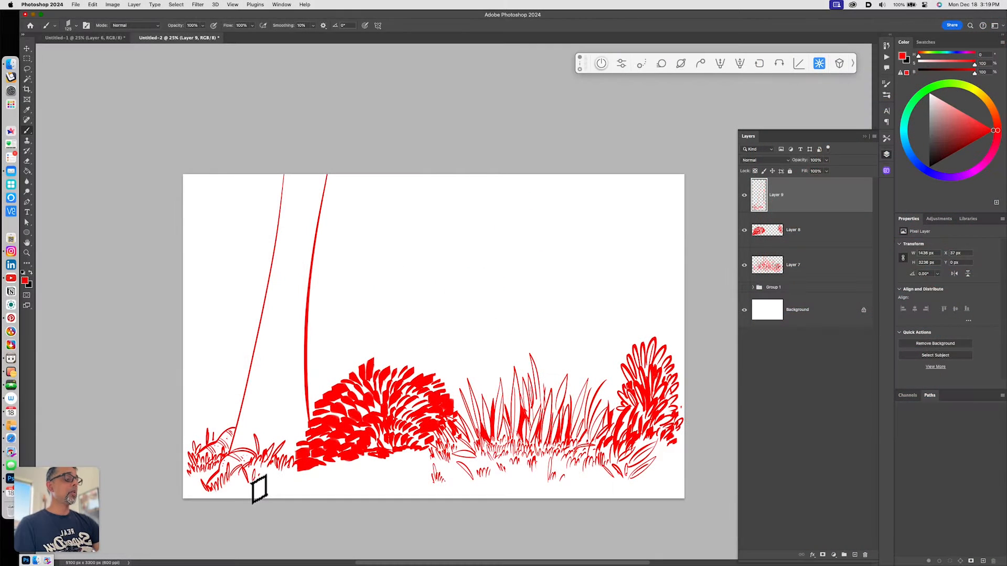
- Sketch a tapered log with segment lines floating above the grass
{"action": "left_click_drag", "start_coordinate": [451, 249], "coordinate": [470, 265]}
{"action": "left_click_drag", "start_coordinate": [412, 283], "coordinate": [470, 263]}
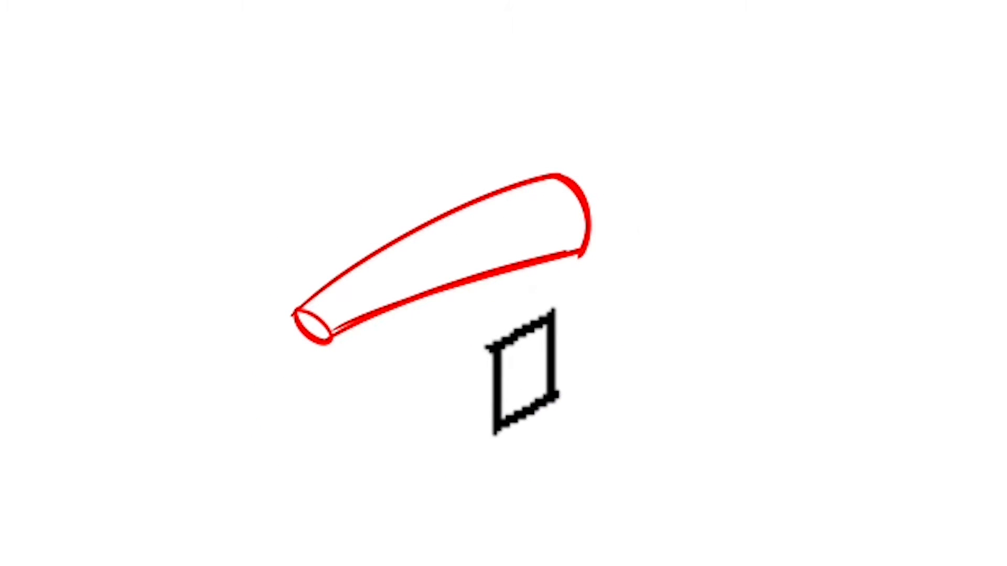
{"action": "mouse_move", "coordinate": [434, 220]}
{"action": "left_mouse_down"}
{"action": "mouse_move", "coordinate": [456, 241]}
{"action": "mouse_move", "coordinate": [463, 280]}
{"action": "left_mouse_up"}
{"action": "mouse_move", "coordinate": [499, 193]}
{"action": "left_mouse_down"}
{"action": "mouse_move", "coordinate": [514, 234]}
{"action": "mouse_move", "coordinate": [491, 208]}
{"action": "left_mouse_up"}
{"action": "left_click_drag", "start_coordinate": [493, 221], "coordinate": [496, 232]}
{"action": "left_click", "coordinate": [504, 251]}
{"action": "left_click", "coordinate": [429, 229]}
{"action": "left_click_drag", "start_coordinate": [433, 244], "coordinate": [445, 269]}
{"action": "left_click_drag", "start_coordinate": [373, 260], "coordinate": [403, 301]}
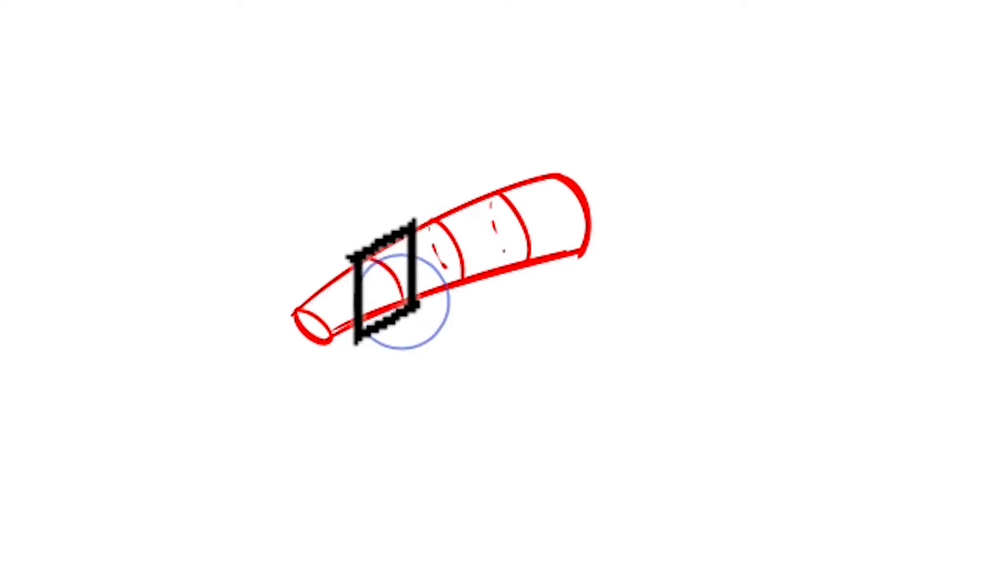
{"action": "left_click_drag", "start_coordinate": [366, 265], "coordinate": [369, 275]}
{"action": "left_click_drag", "start_coordinate": [373, 282], "coordinate": [381, 297]}
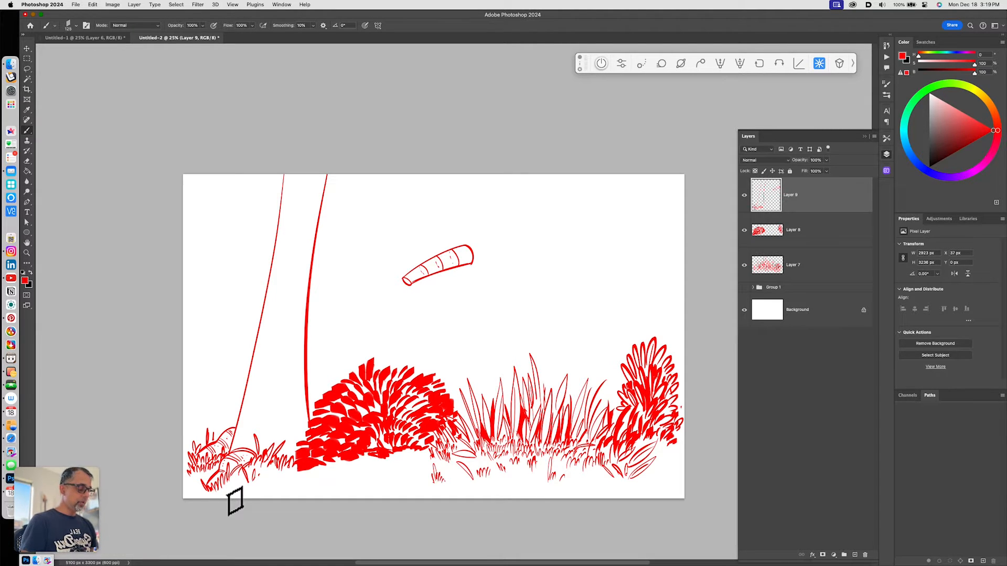
- Lasso-select the sketched log and cut it away
{"action": "key", "text": "l"}
{"action": "left_click_drag", "start_coordinate": [404, 299], "coordinate": [480, 297]}
{"action": "key", "text": "super+x"}
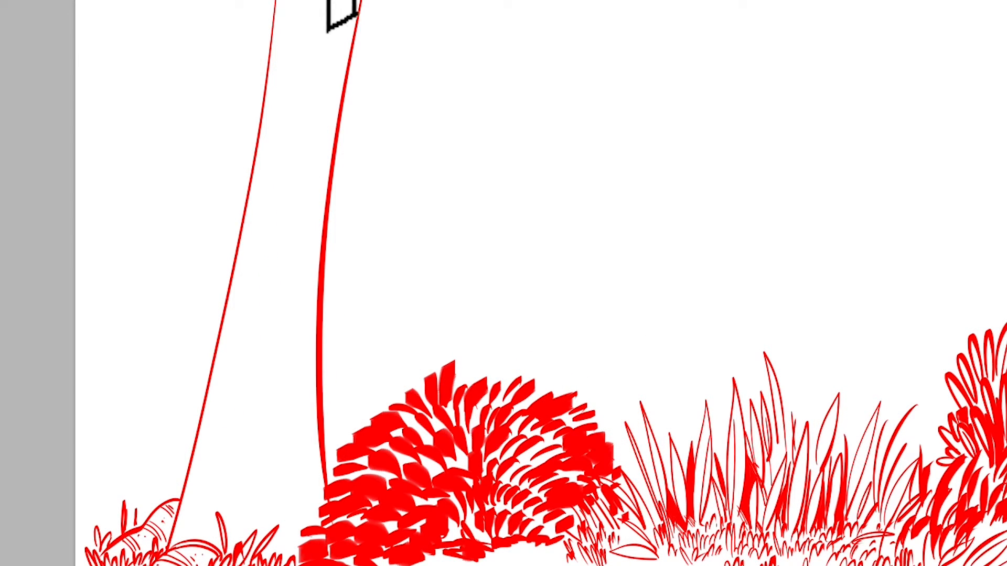
- Add more long contour lines to the trunk from the top edge down to the ground
{"action": "mouse_move", "coordinate": [335, 1]}
{"action": "left_mouse_down"}
{"action": "mouse_move", "coordinate": [308, 128]}
{"action": "mouse_move", "coordinate": [282, 527]}
{"action": "left_mouse_up"}
{"action": "left_click_drag", "start_coordinate": [304, 1], "coordinate": [225, 524]}
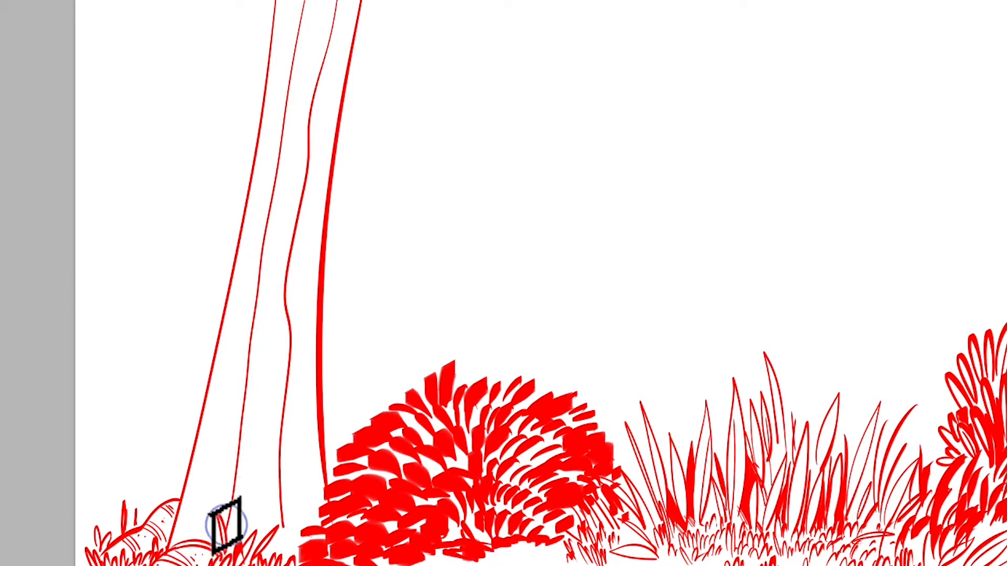
{"action": "mouse_move", "coordinate": [285, 2]}
{"action": "left_mouse_down"}
{"action": "mouse_move", "coordinate": [261, 180]}
{"action": "mouse_move", "coordinate": [181, 544]}
{"action": "left_mouse_up"}
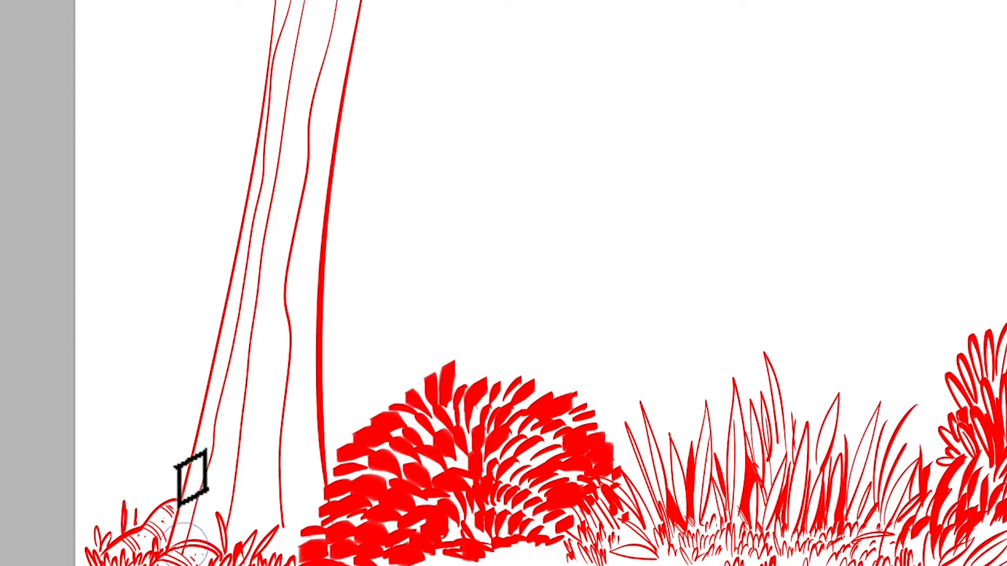
{"action": "mouse_move", "coordinate": [298, 7]}
{"action": "left_mouse_down"}
{"action": "mouse_move", "coordinate": [272, 112]}
{"action": "mouse_move", "coordinate": [274, 266]}
{"action": "mouse_move", "coordinate": [248, 520]}
{"action": "left_mouse_up"}
- Build up dense vertical strokes along the trunk's right side and a few at its lower left
{"action": "left_click_drag", "start_coordinate": [322, 173], "coordinate": [305, 479]}
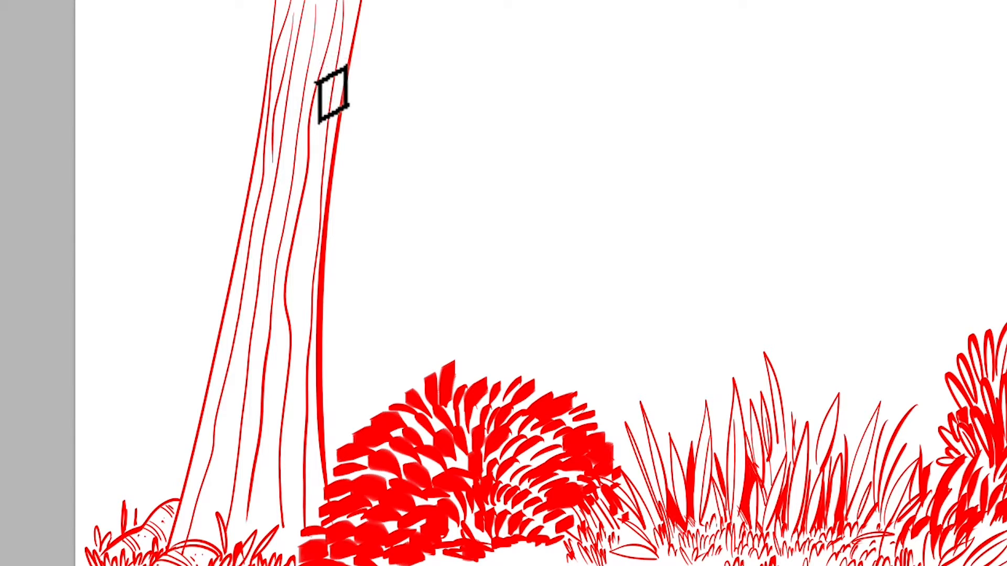
{"action": "left_click_drag", "start_coordinate": [351, 0], "coordinate": [309, 267]}
{"action": "left_click_drag", "start_coordinate": [335, 62], "coordinate": [300, 362]}
{"action": "left_click_drag", "start_coordinate": [313, 136], "coordinate": [292, 361]}
{"action": "left_click_drag", "start_coordinate": [314, 173], "coordinate": [307, 440]}
{"action": "left_click_drag", "start_coordinate": [314, 256], "coordinate": [315, 516]}
{"action": "left_click_drag", "start_coordinate": [299, 304], "coordinate": [291, 496]}
{"action": "mouse_move", "coordinate": [292, 273]}
{"action": "left_mouse_down"}
{"action": "mouse_move", "coordinate": [283, 551]}
{"action": "mouse_move", "coordinate": [265, 564]}
{"action": "left_mouse_up"}
{"action": "mouse_move", "coordinate": [290, 292]}
{"action": "left_mouse_down"}
{"action": "mouse_move", "coordinate": [251, 517]}
{"action": "mouse_move", "coordinate": [262, 519]}
{"action": "left_mouse_up"}
{"action": "left_click_drag", "start_coordinate": [303, 262], "coordinate": [254, 530]}
{"action": "left_click_drag", "start_coordinate": [291, 424], "coordinate": [255, 530]}
{"action": "mouse_move", "coordinate": [317, 373]}
{"action": "left_mouse_down"}
{"action": "mouse_move", "coordinate": [299, 524]}
{"action": "mouse_move", "coordinate": [320, 522]}
{"action": "left_mouse_up"}
{"action": "left_click_drag", "start_coordinate": [308, 409], "coordinate": [309, 540]}
{"action": "left_click_drag", "start_coordinate": [294, 466], "coordinate": [298, 554]}
{"action": "left_click_drag", "start_coordinate": [284, 488], "coordinate": [286, 548]}
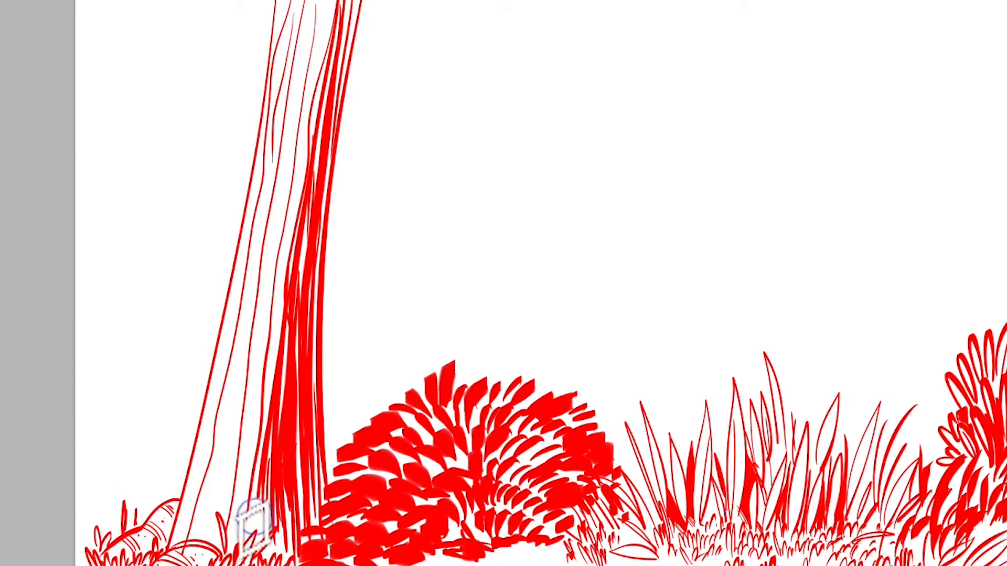
{"action": "mouse_move", "coordinate": [321, 3]}
{"action": "left_mouse_down"}
{"action": "mouse_move", "coordinate": [289, 247]}
{"action": "mouse_move", "coordinate": [333, 72]}
{"action": "left_mouse_up"}
{"action": "mouse_move", "coordinate": [352, 2]}
{"action": "left_mouse_down"}
{"action": "mouse_move", "coordinate": [325, 172]}
{"action": "mouse_move", "coordinate": [325, 270]}
{"action": "left_mouse_up"}
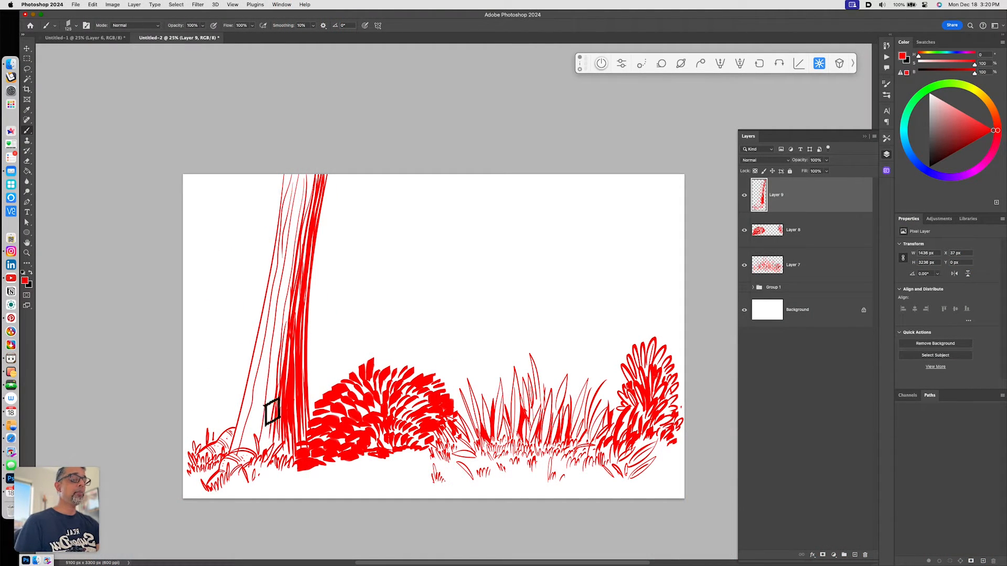
{"action": "left_click_drag", "start_coordinate": [275, 371], "coordinate": [264, 455]}
{"action": "left_click_drag", "start_coordinate": [274, 397], "coordinate": [269, 455]}
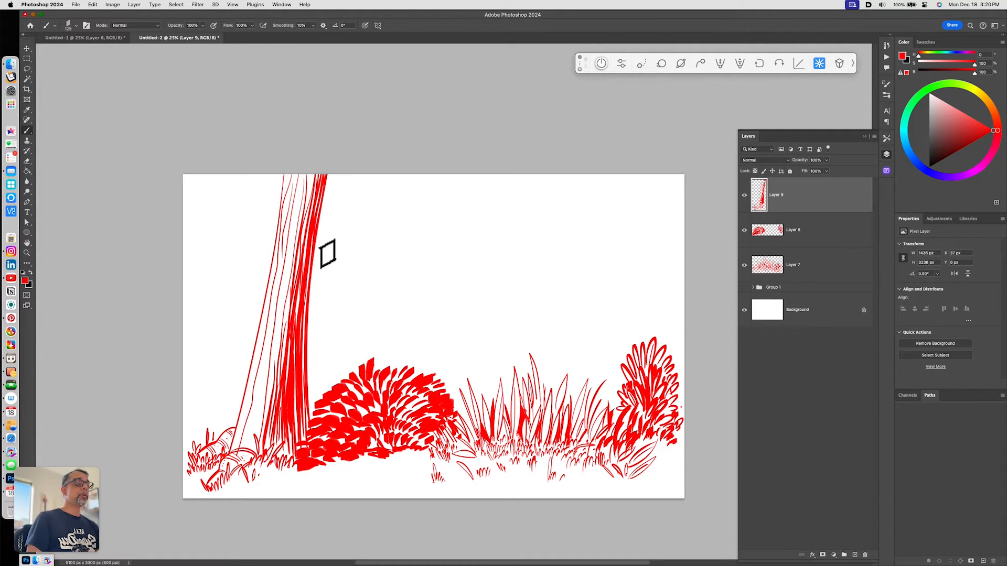
- Draw a forked branch with twigs off the trunk's upper right and another branch at its upper left
{"action": "left_click_drag", "start_coordinate": [356, 191], "coordinate": [313, 233]}
{"action": "left_click_drag", "start_coordinate": [365, 191], "coordinate": [312, 245]}
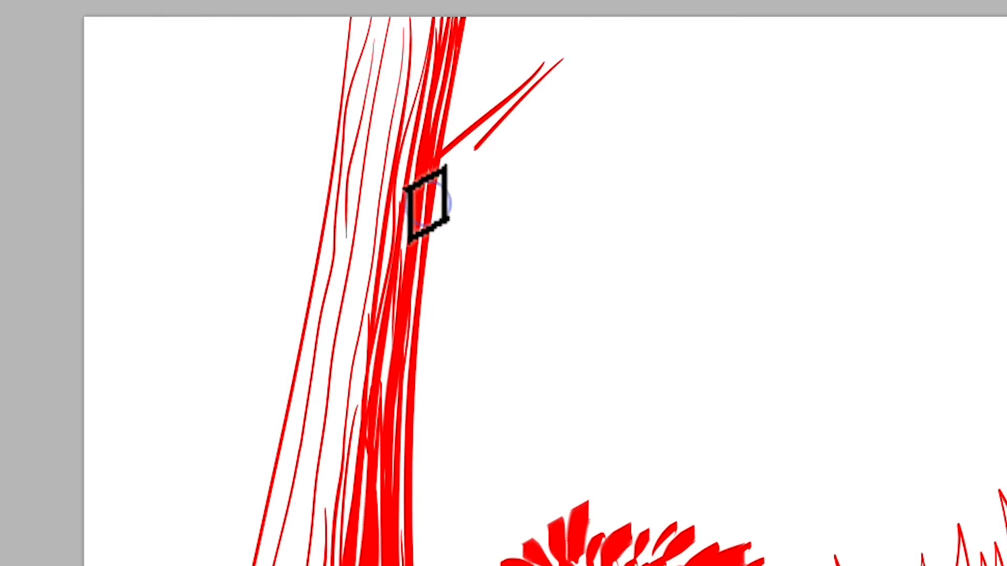
{"action": "left_click_drag", "start_coordinate": [427, 204], "coordinate": [422, 217]}
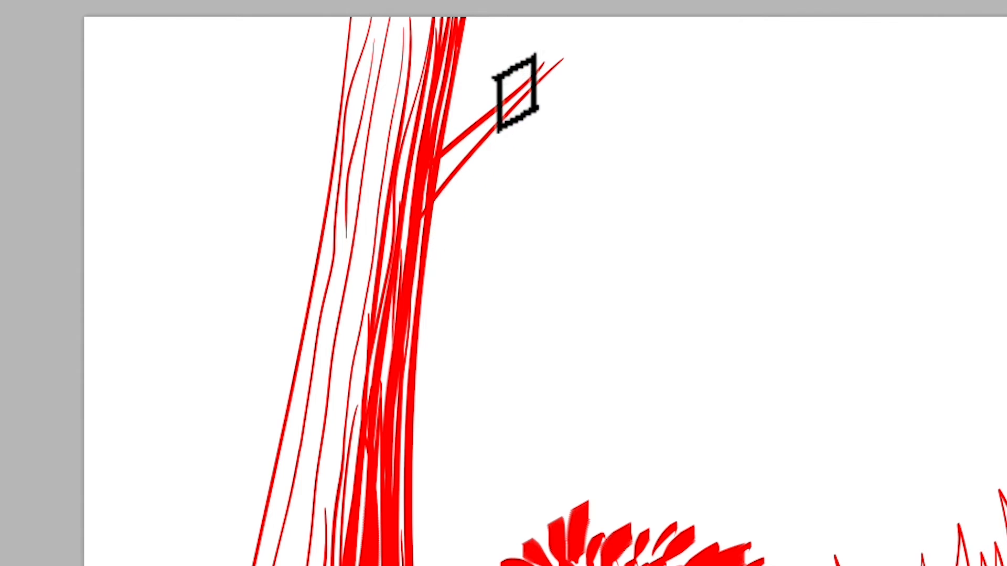
{"action": "left_click_drag", "start_coordinate": [527, 94], "coordinate": [603, 65]}
{"action": "left_click_drag", "start_coordinate": [532, 95], "coordinate": [603, 60]}
{"action": "left_click_drag", "start_coordinate": [528, 45], "coordinate": [517, 105]}
{"action": "mouse_move", "coordinate": [529, 41]}
{"action": "left_mouse_down"}
{"action": "mouse_move", "coordinate": [529, 71]}
{"action": "mouse_move", "coordinate": [485, 168]}
{"action": "left_mouse_up"}
{"action": "left_click_drag", "start_coordinate": [553, 57], "coordinate": [438, 176]}
{"action": "left_click_drag", "start_coordinate": [544, 62], "coordinate": [423, 202]}
{"action": "left_click_drag", "start_coordinate": [508, 102], "coordinate": [487, 137]}
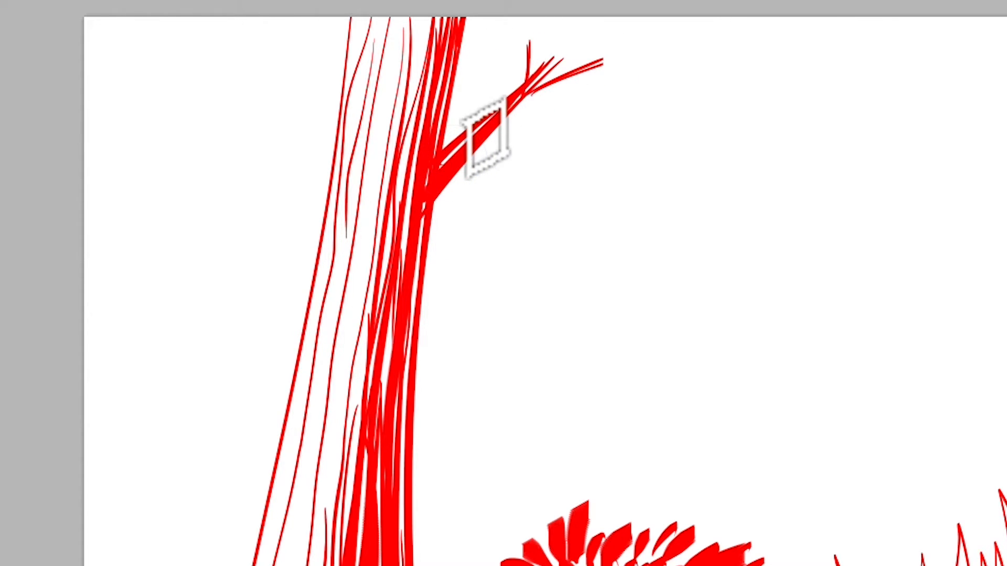
{"action": "mouse_move", "coordinate": [571, 76]}
{"action": "left_mouse_down"}
{"action": "mouse_move", "coordinate": [608, 85]}
{"action": "mouse_move", "coordinate": [594, 67]}
{"action": "mouse_move", "coordinate": [602, 48]}
{"action": "left_mouse_up"}
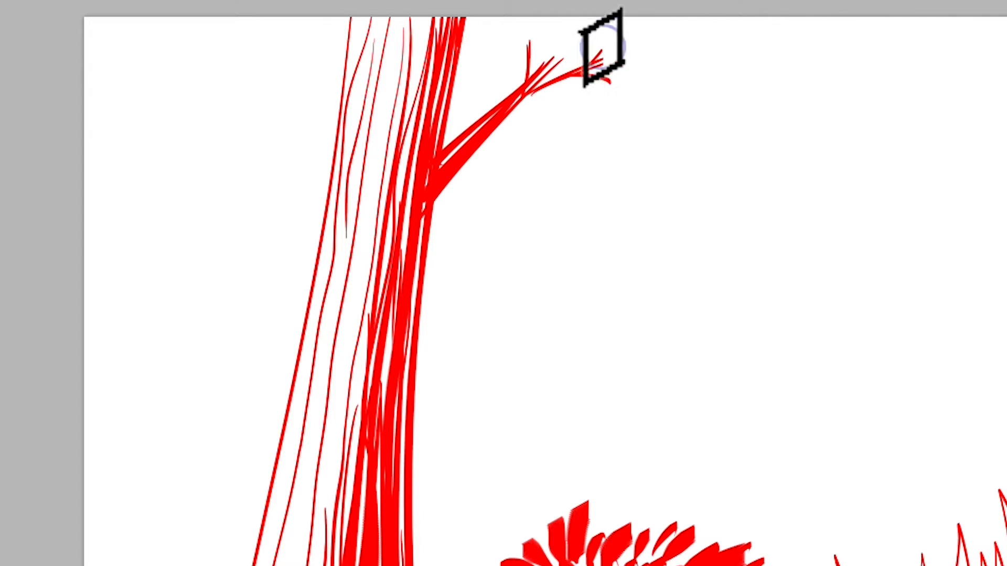
{"action": "left_click_drag", "start_coordinate": [516, 46], "coordinate": [526, 67]}
{"action": "mouse_move", "coordinate": [265, 19]}
{"action": "left_mouse_down"}
{"action": "mouse_move", "coordinate": [331, 193]}
{"action": "mouse_move", "coordinate": [274, 24]}
{"action": "mouse_move", "coordinate": [344, 111]}
{"action": "mouse_move", "coordinate": [271, 26]}
{"action": "mouse_move", "coordinate": [320, 103]}
{"action": "mouse_move", "coordinate": [317, 112]}
{"action": "mouse_move", "coordinate": [275, 37]}
{"action": "mouse_move", "coordinate": [334, 153]}
{"action": "left_mouse_up"}
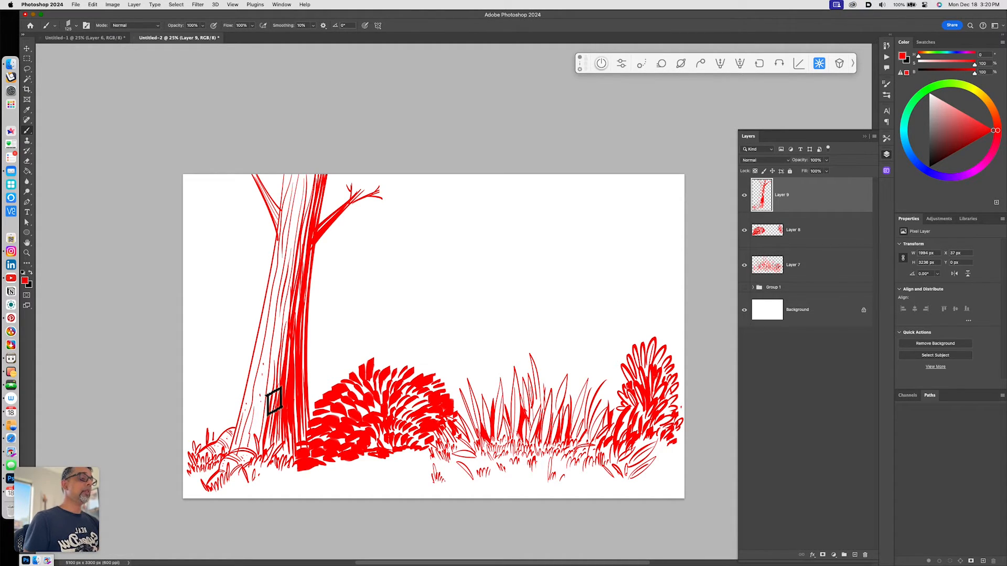
- Create a new layer and outline a wide scalloped canopy edge around the upper trunk
{"action": "key", "text": "alt+shift+super+n"}
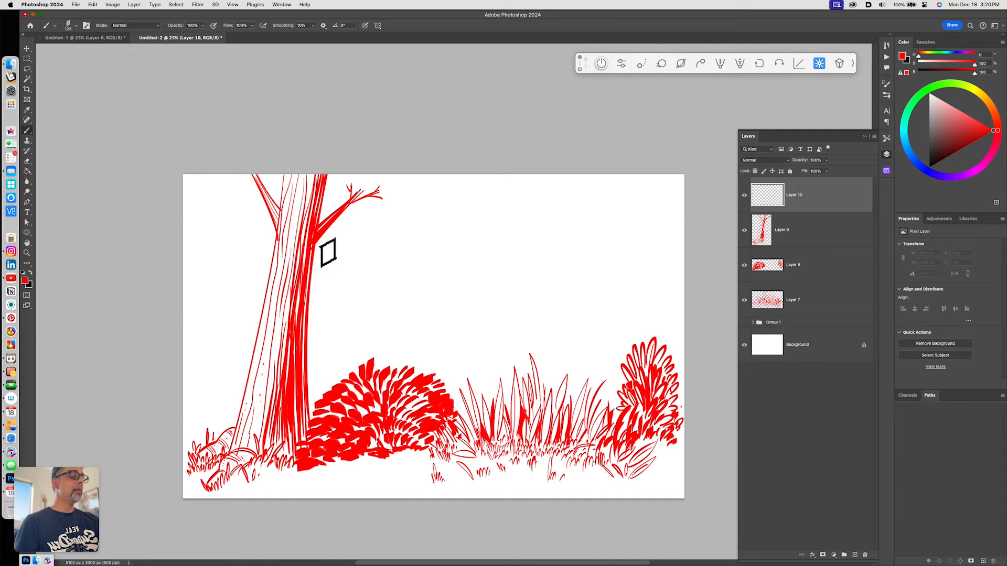
{"action": "left_click_drag", "start_coordinate": [312, 267], "coordinate": [347, 272]}
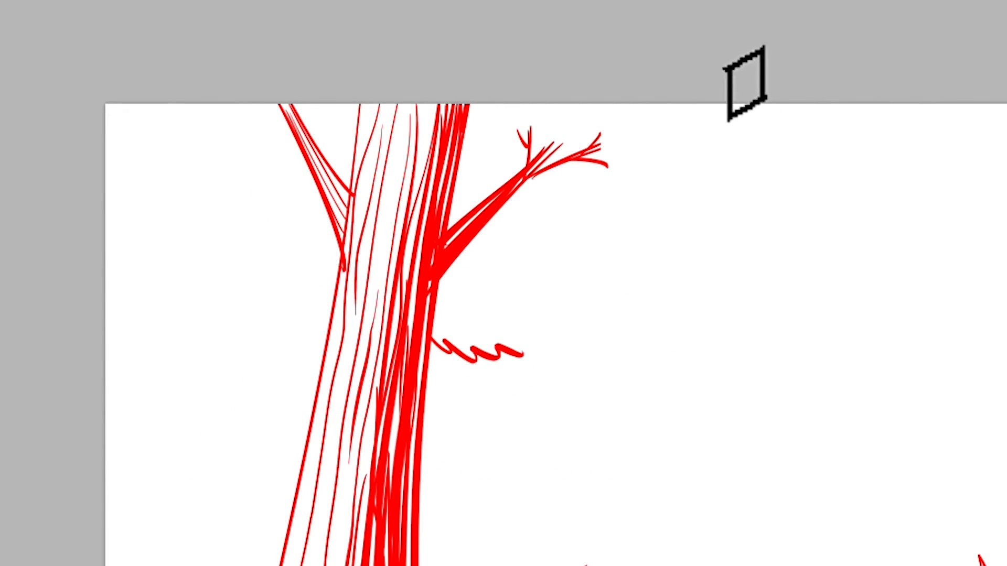
{"action": "mouse_move", "coordinate": [832, 125]}
{"action": "left_mouse_down"}
{"action": "mouse_move", "coordinate": [732, 281]}
{"action": "mouse_move", "coordinate": [524, 357]}
{"action": "left_mouse_up"}
{"action": "left_click_drag", "start_coordinate": [786, 202], "coordinate": [757, 221]}
{"action": "mouse_move", "coordinate": [326, 330]}
{"action": "left_mouse_down"}
{"action": "mouse_move", "coordinate": [258, 332]}
{"action": "mouse_move", "coordinate": [180, 307]}
{"action": "mouse_move", "coordinate": [113, 245]}
{"action": "left_mouse_up"}
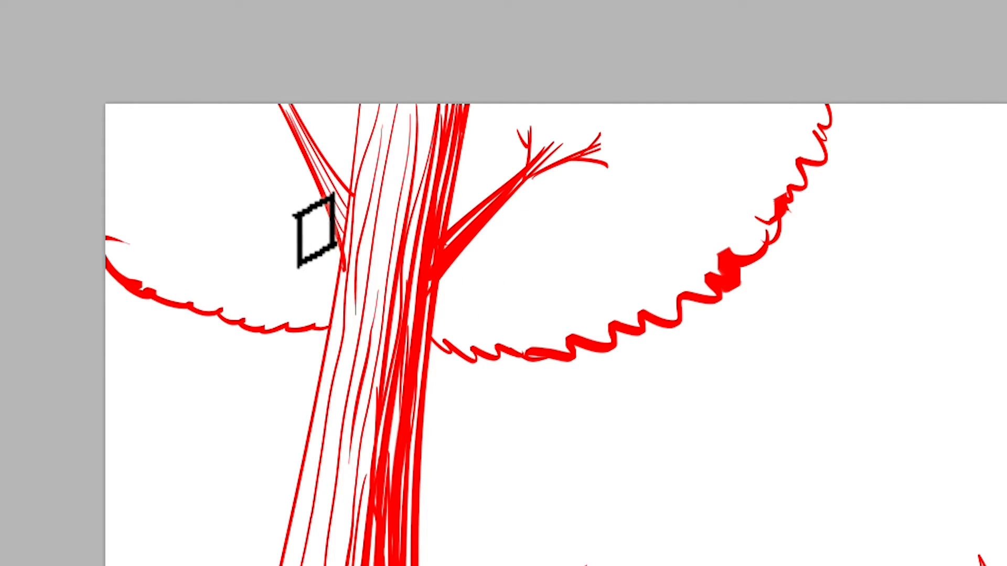
{"action": "mouse_move", "coordinate": [247, 128]}
{"action": "left_mouse_down"}
{"action": "mouse_move", "coordinate": [288, 184]}
{"action": "mouse_move", "coordinate": [281, 207]}
{"action": "mouse_move", "coordinate": [317, 252]}
{"action": "mouse_move", "coordinate": [338, 252]}
{"action": "left_mouse_up"}
{"action": "mouse_move", "coordinate": [449, 268]}
{"action": "left_mouse_down"}
{"action": "mouse_move", "coordinate": [548, 230]}
{"action": "mouse_move", "coordinate": [610, 162]}
{"action": "mouse_move", "coordinate": [607, 127]}
{"action": "mouse_move", "coordinate": [594, 116]}
{"action": "mouse_move", "coordinate": [619, 97]}
{"action": "mouse_move", "coordinate": [591, 84]}
{"action": "mouse_move", "coordinate": [518, 124]}
{"action": "mouse_move", "coordinate": [497, 79]}
{"action": "mouse_move", "coordinate": [485, 164]}
{"action": "mouse_move", "coordinate": [512, 137]}
{"action": "mouse_move", "coordinate": [523, 98]}
{"action": "mouse_move", "coordinate": [550, 131]}
{"action": "mouse_move", "coordinate": [575, 119]}
{"action": "mouse_move", "coordinate": [583, 160]}
{"action": "mouse_move", "coordinate": [550, 204]}
{"action": "mouse_move", "coordinate": [525, 211]}
{"action": "mouse_move", "coordinate": [531, 196]}
{"action": "mouse_move", "coordinate": [510, 238]}
{"action": "mouse_move", "coordinate": [560, 189]}
{"action": "mouse_move", "coordinate": [473, 186]}
{"action": "mouse_move", "coordinate": [517, 158]}
{"action": "left_mouse_up"}
{"action": "mouse_move", "coordinate": [317, 130]}
{"action": "left_mouse_down"}
{"action": "mouse_move", "coordinate": [346, 164]}
{"action": "mouse_move", "coordinate": [353, 131]}
{"action": "left_mouse_up"}
- Fill enclosed canopy areas beside the trunk with red and brush leaf strokes across the canopy
{"action": "key", "text": "k"}
{"action": "left_click", "coordinate": [342, 151]}
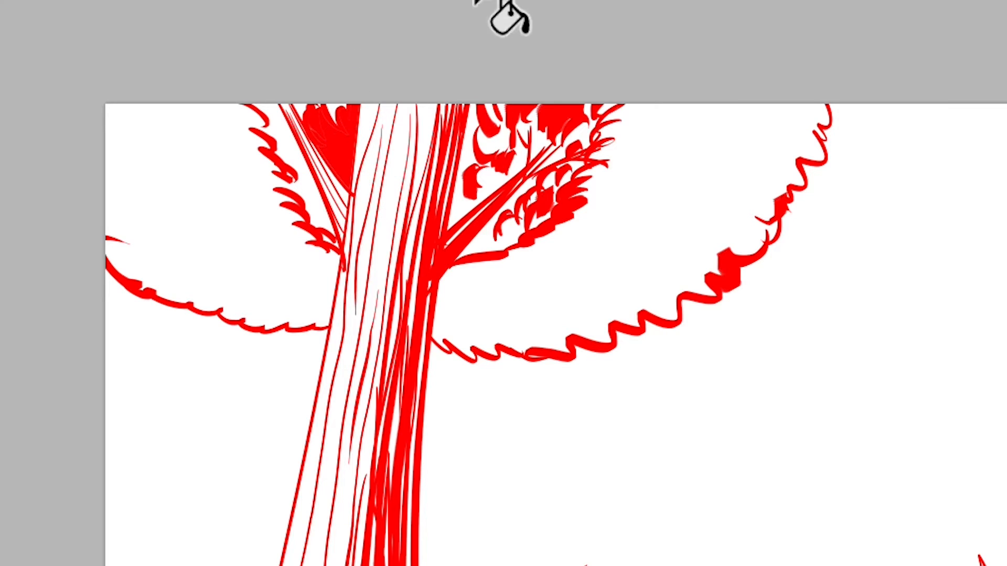
{"action": "left_click", "coordinate": [487, 171]}
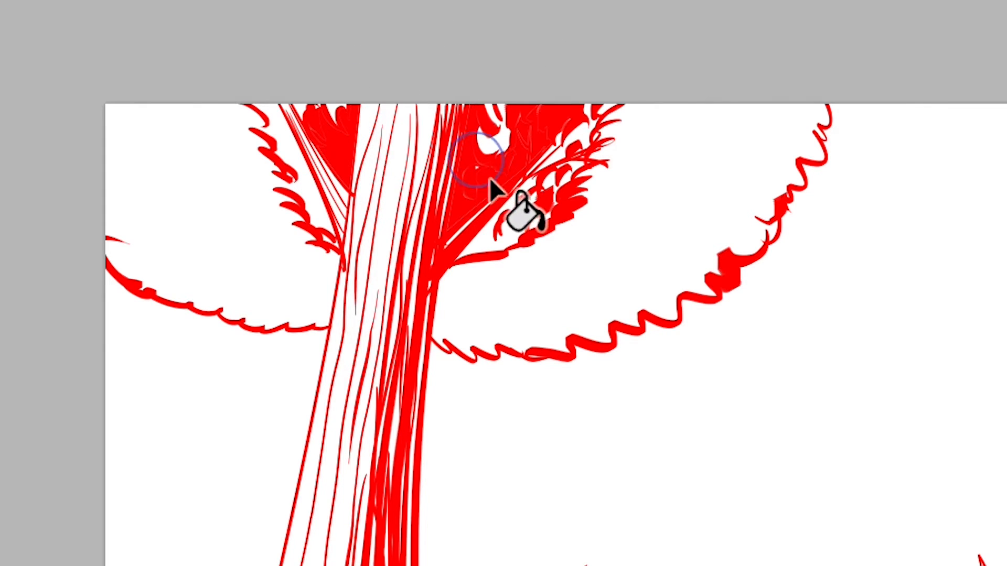
{"action": "left_click", "coordinate": [489, 141]}
{"action": "key", "text": "b"}
{"action": "mouse_move", "coordinate": [268, 131]}
{"action": "left_mouse_down"}
{"action": "mouse_move", "coordinate": [301, 163]}
{"action": "mouse_move", "coordinate": [272, 107]}
{"action": "mouse_move", "coordinate": [268, 127]}
{"action": "mouse_move", "coordinate": [290, 180]}
{"action": "mouse_move", "coordinate": [320, 214]}
{"action": "mouse_move", "coordinate": [294, 164]}
{"action": "mouse_move", "coordinate": [326, 237]}
{"action": "mouse_move", "coordinate": [306, 236]}
{"action": "mouse_move", "coordinate": [321, 256]}
{"action": "left_mouse_up"}
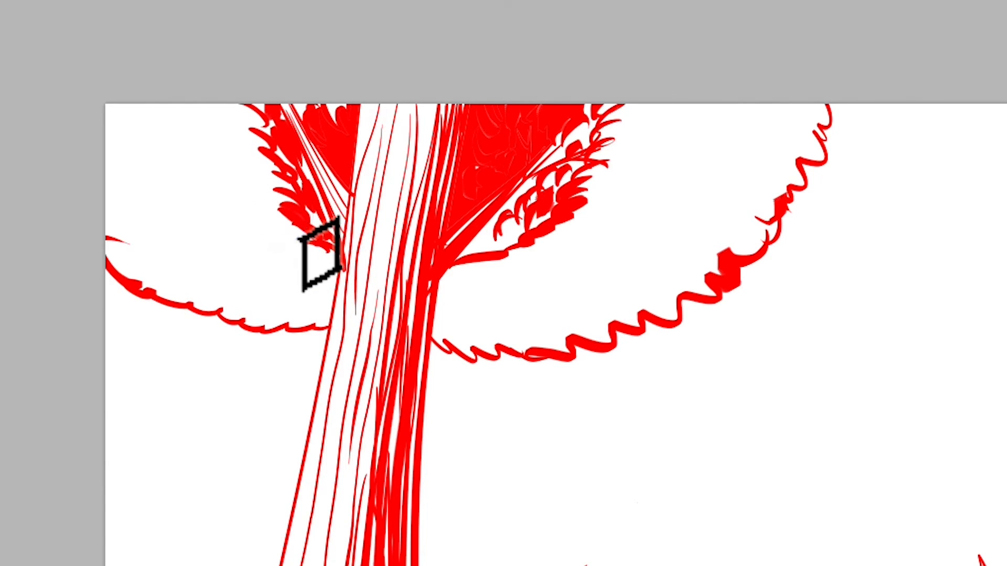
{"action": "mouse_move", "coordinate": [498, 250]}
{"action": "left_mouse_down"}
{"action": "mouse_move", "coordinate": [577, 162]}
{"action": "mouse_move", "coordinate": [668, 112]}
{"action": "mouse_move", "coordinate": [690, 124]}
{"action": "mouse_move", "coordinate": [651, 105]}
{"action": "mouse_move", "coordinate": [627, 189]}
{"action": "mouse_move", "coordinate": [781, 111]}
{"action": "mouse_move", "coordinate": [803, 125]}
{"action": "mouse_move", "coordinate": [755, 175]}
{"action": "mouse_move", "coordinate": [798, 157]}
{"action": "mouse_move", "coordinate": [708, 200]}
{"action": "mouse_move", "coordinate": [706, 234]}
{"action": "mouse_move", "coordinate": [678, 258]}
{"action": "left_mouse_up"}
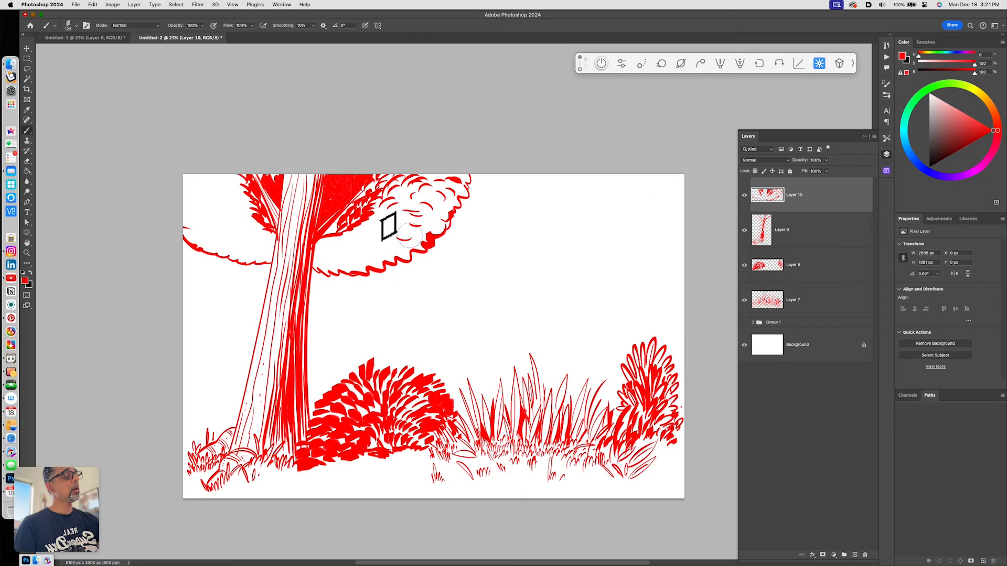
{"action": "mouse_move", "coordinate": [409, 234]}
{"action": "left_mouse_down"}
{"action": "mouse_move", "coordinate": [397, 229]}
{"action": "mouse_move", "coordinate": [362, 257]}
{"action": "mouse_move", "coordinate": [327, 246]}
{"action": "mouse_move", "coordinate": [341, 239]}
{"action": "mouse_move", "coordinate": [331, 245]}
{"action": "left_mouse_up"}
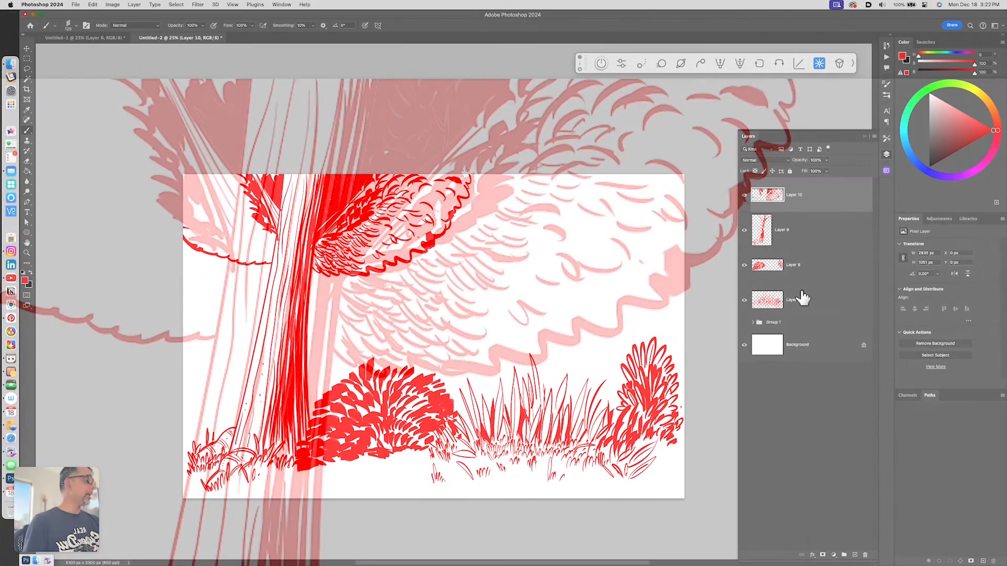
- Merge the drawing layers and set Hue/Saturation Lightness to -100 to turn the artwork black
{"action": "left_click", "coordinate": [805, 306], "text": "super"}
{"action": "key", "text": "super+e"}
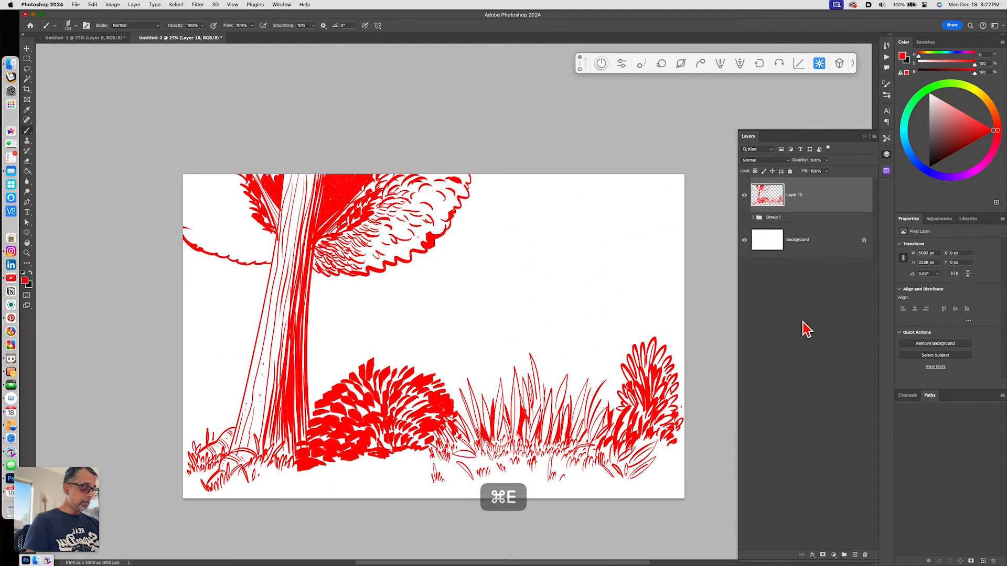
{"action": "key", "text": "super+u"}
{"action": "left_click_drag", "start_coordinate": [709, 469], "coordinate": [555, 504]}
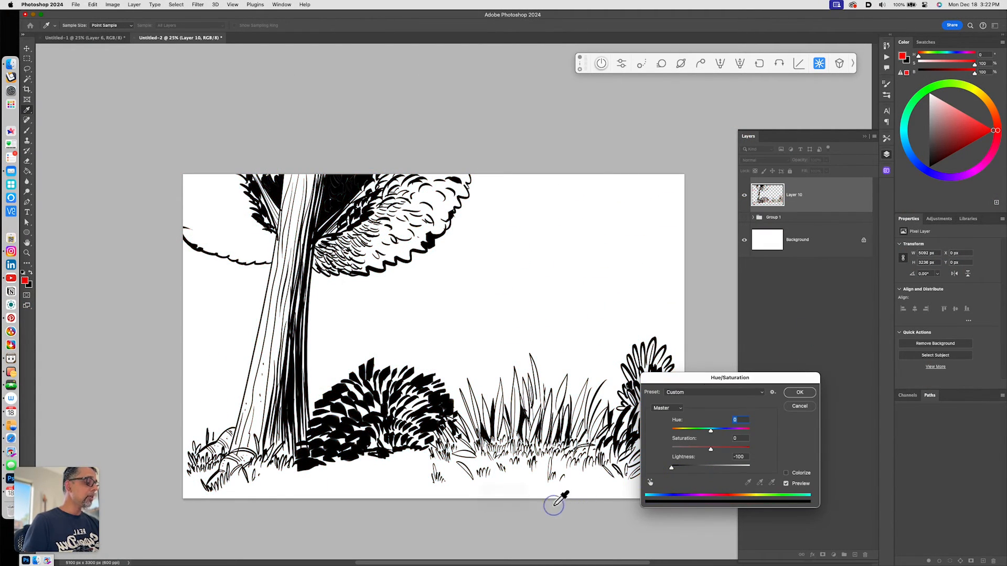
{"action": "left_click", "coordinate": [799, 392]}
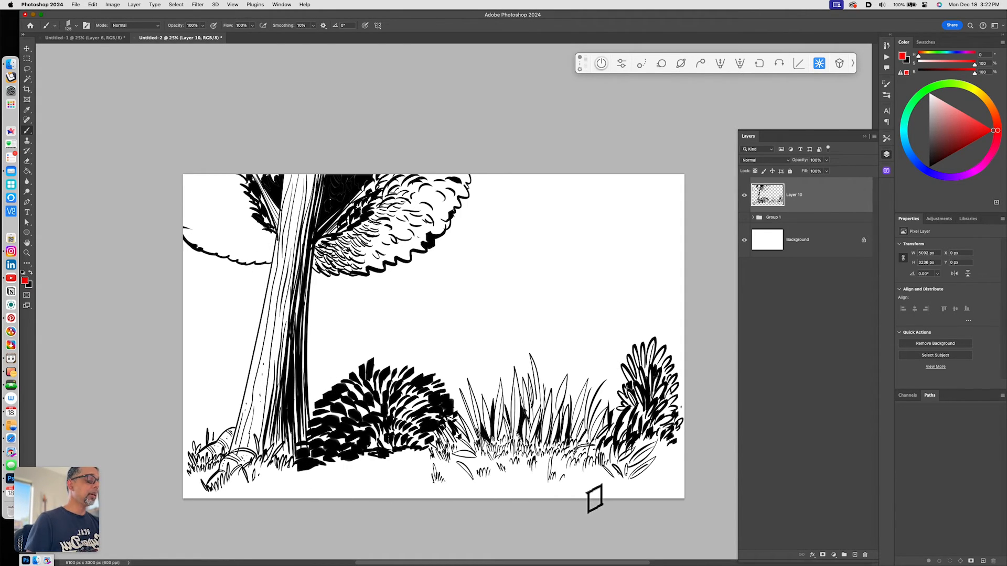
- Sample black with the Eyedropper and brush short ground strokes along the bottom of the scene
{"action": "key", "text": "i"}
{"action": "left_click", "coordinate": [289, 388]}
{"action": "key", "text": "b"}
{"action": "left_click_drag", "start_coordinate": [360, 477], "coordinate": [428, 476]}
{"action": "left_click_drag", "start_coordinate": [320, 475], "coordinate": [339, 476]}
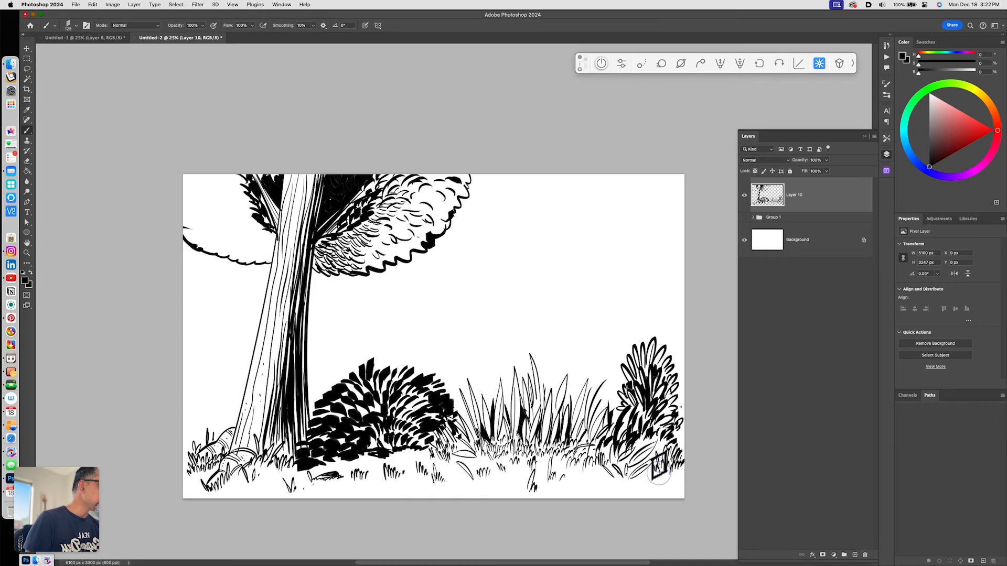
{"action": "left_click_drag", "start_coordinate": [584, 497], "coordinate": [577, 476]}
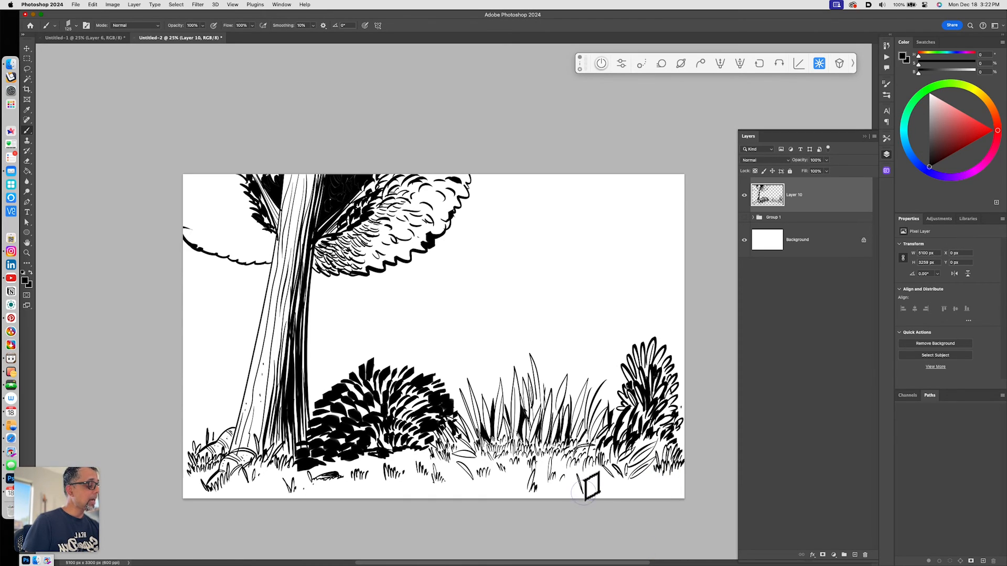